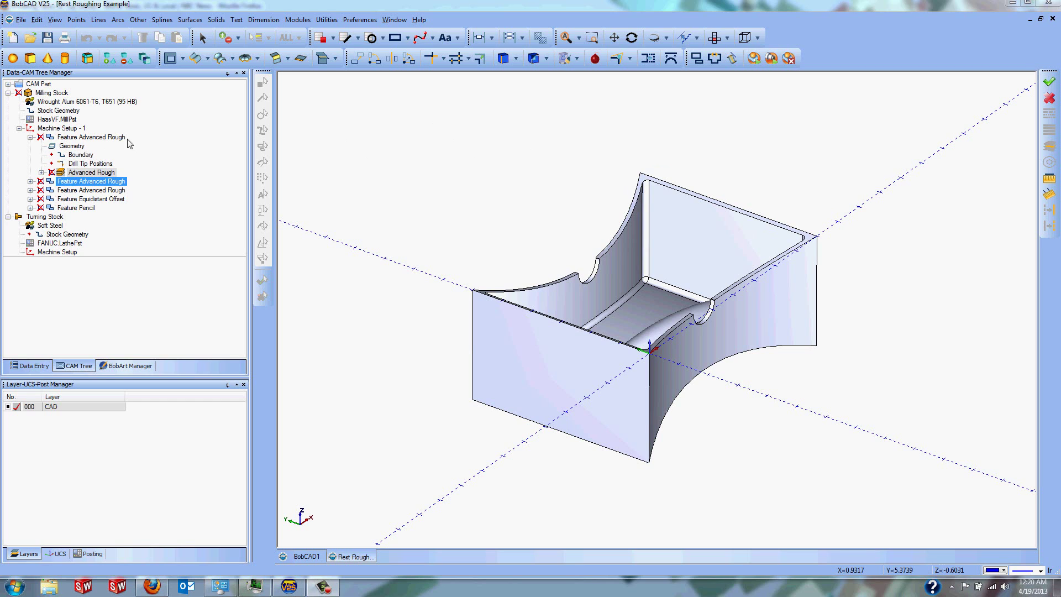
Step: Open the first Advanced Rough operation for editing and review its rapid planes, posting, tool and cut pattern settings
{"action": "left_click", "coordinate": [101, 173]}
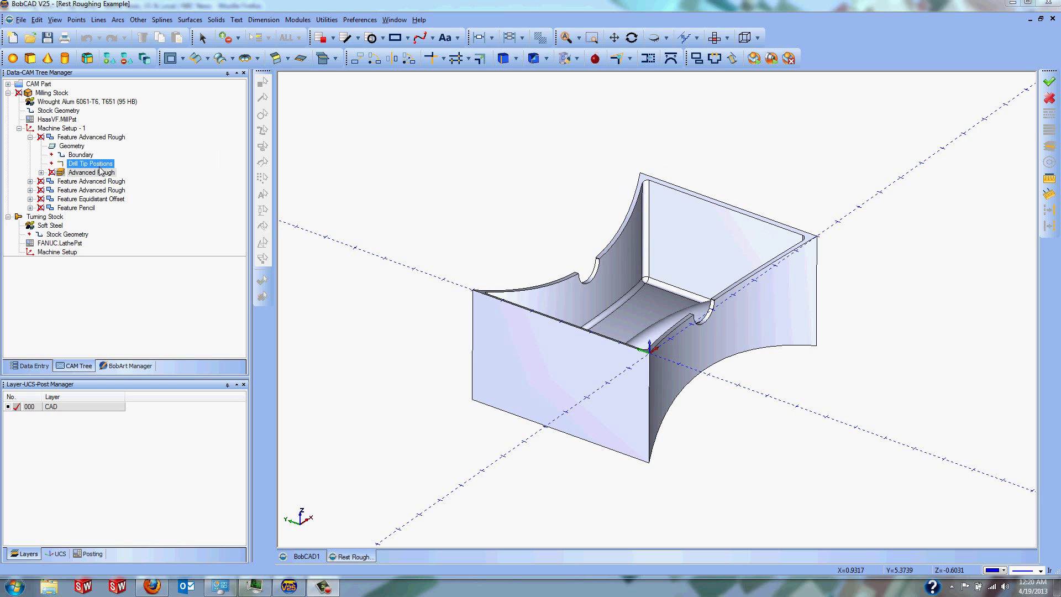
{"action": "right_click", "coordinate": [100, 171]}
{"action": "left_click", "coordinate": [121, 177]}
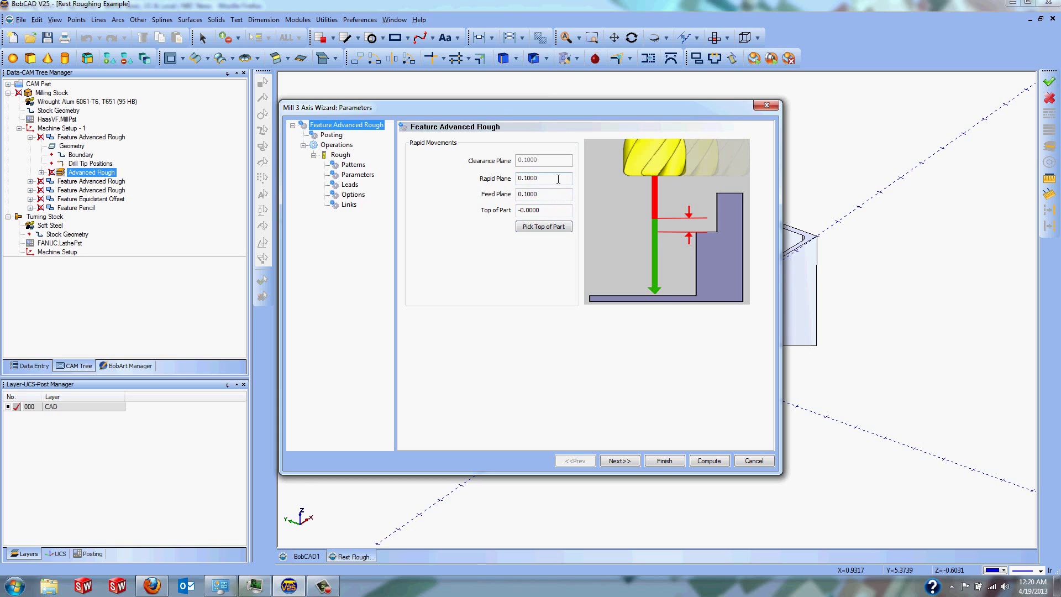
{"action": "left_click", "coordinate": [547, 196]}
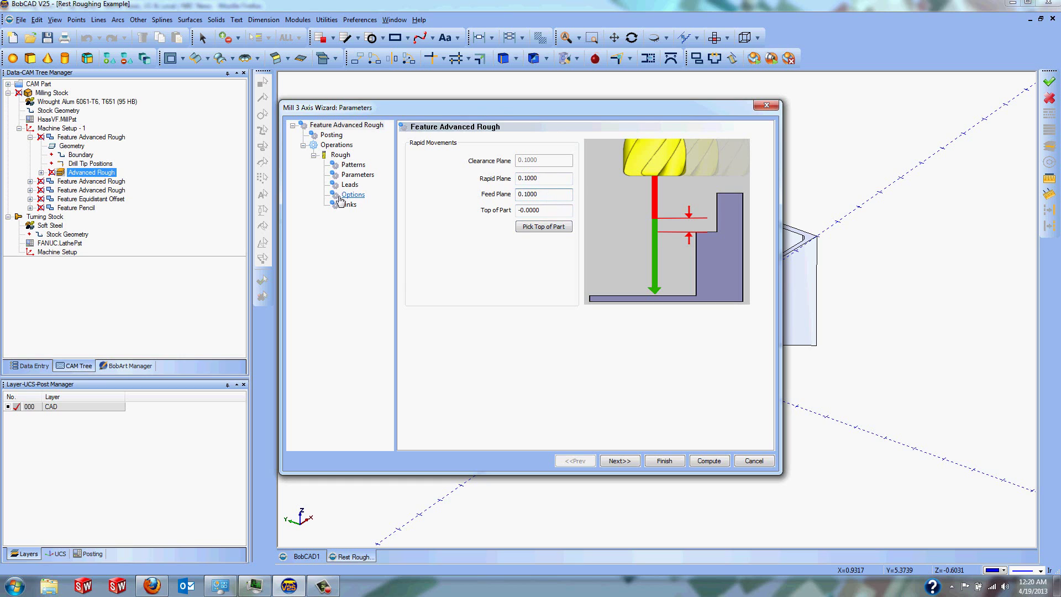
{"action": "left_click", "coordinate": [334, 136]}
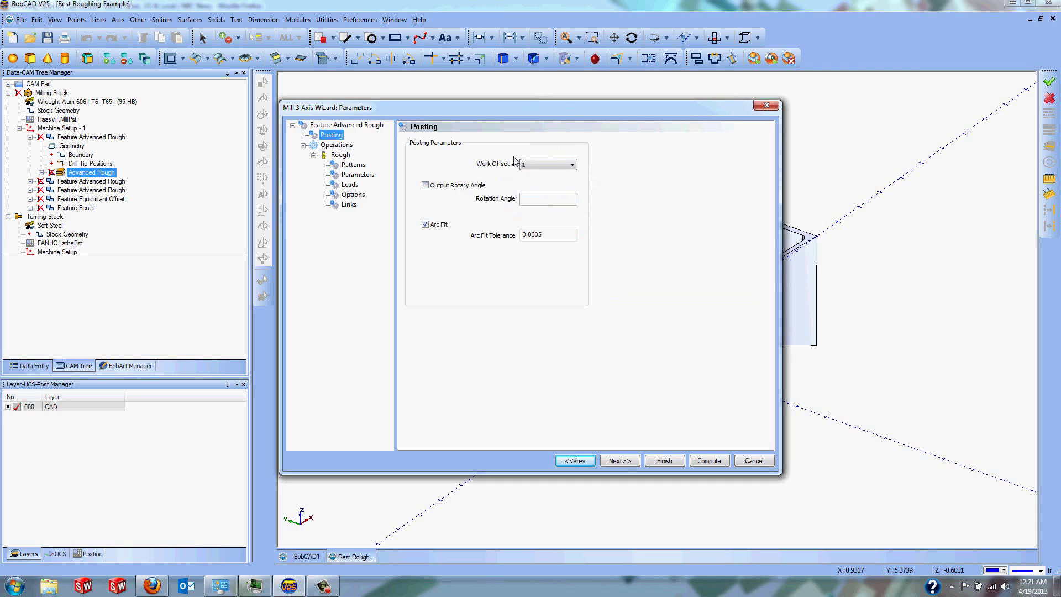
{"action": "left_click", "coordinate": [622, 461]}
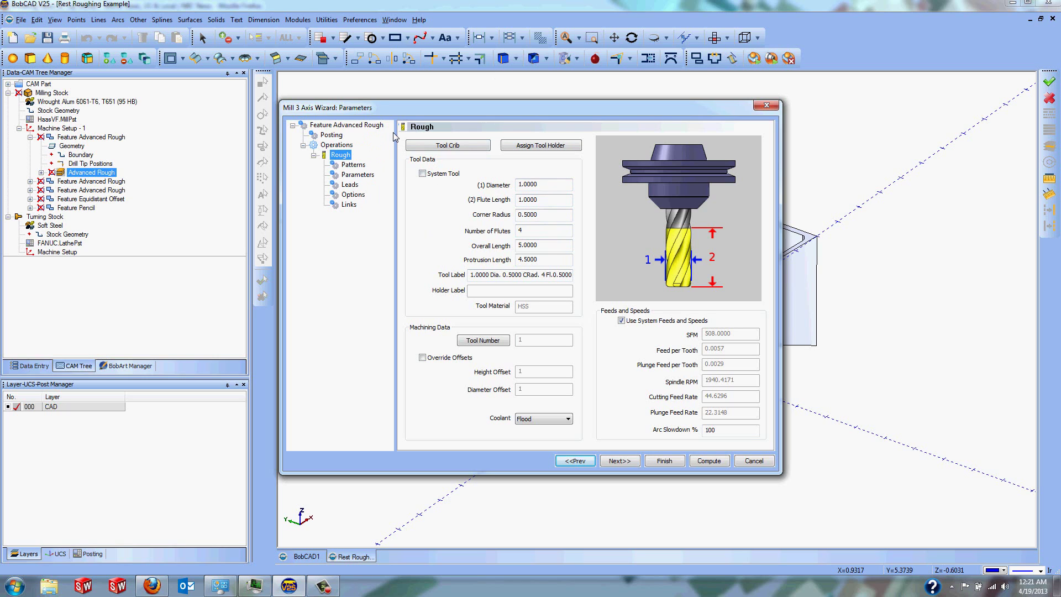
{"action": "left_click", "coordinate": [353, 165]}
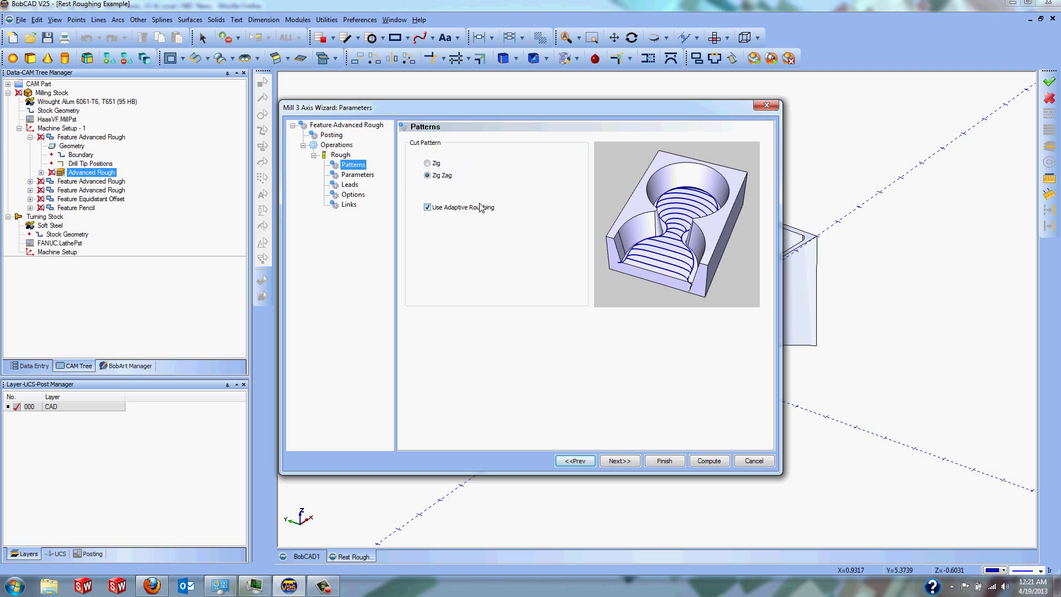
Step: Examine the first roughing operation's depth of cut, intermediate steps and XYZ allowance
{"action": "left_click", "coordinate": [619, 461]}
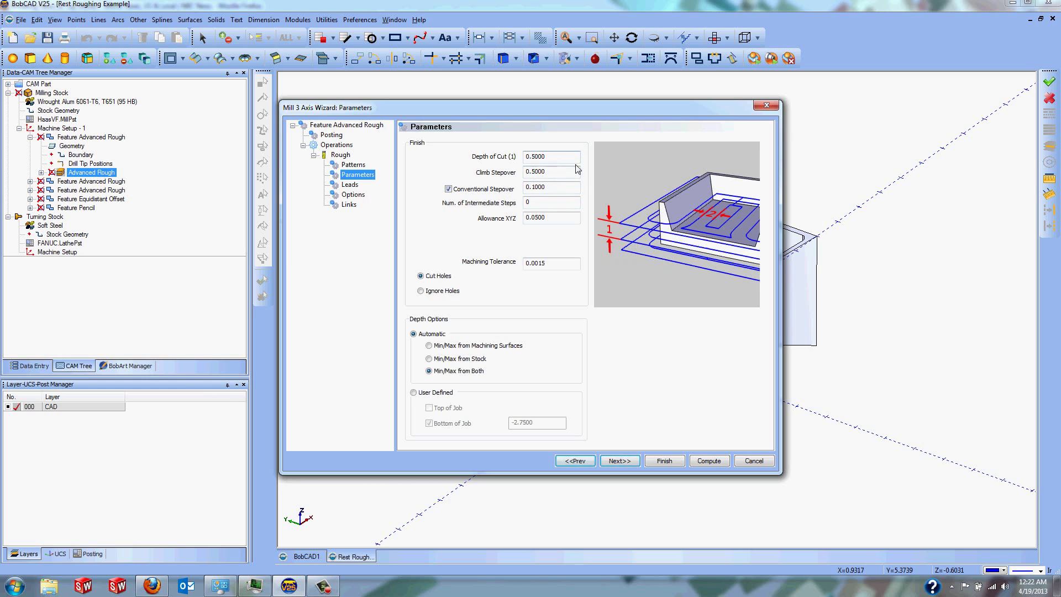
{"action": "left_click", "coordinate": [550, 157]}
{"action": "left_click", "coordinate": [558, 203]}
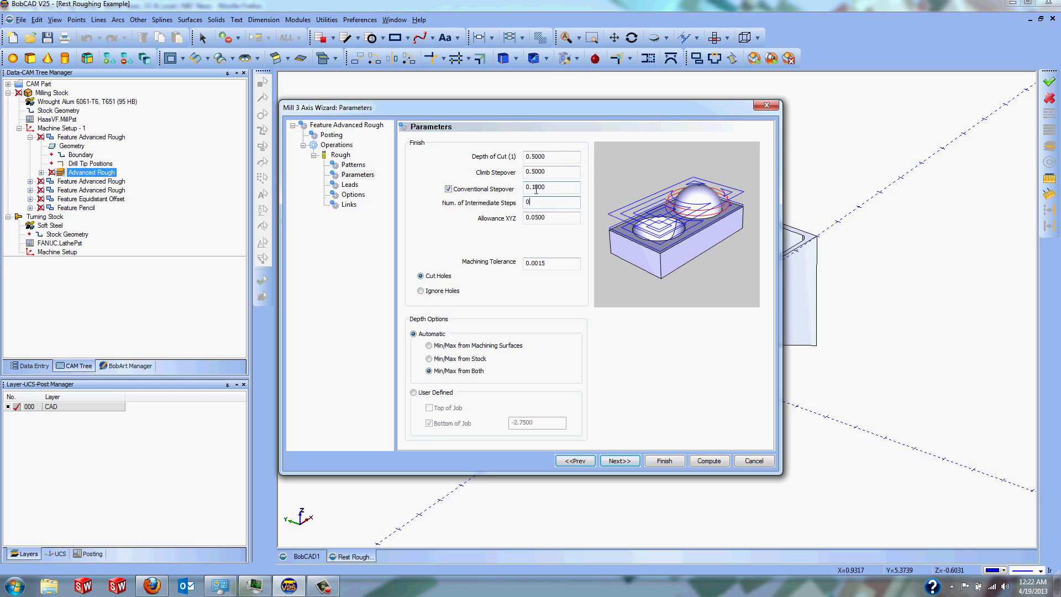
{"action": "left_click", "coordinate": [559, 220]}
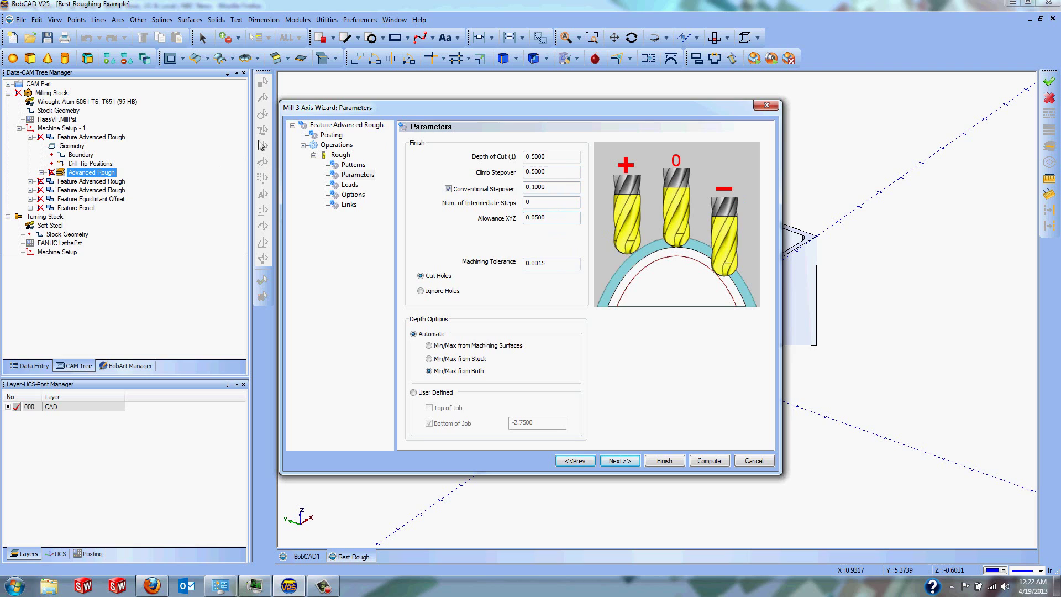
{"action": "double_click", "coordinate": [554, 217]}
Step: Set the first roughing operation's lead entry type to Plunge
{"action": "left_click", "coordinate": [627, 463]}
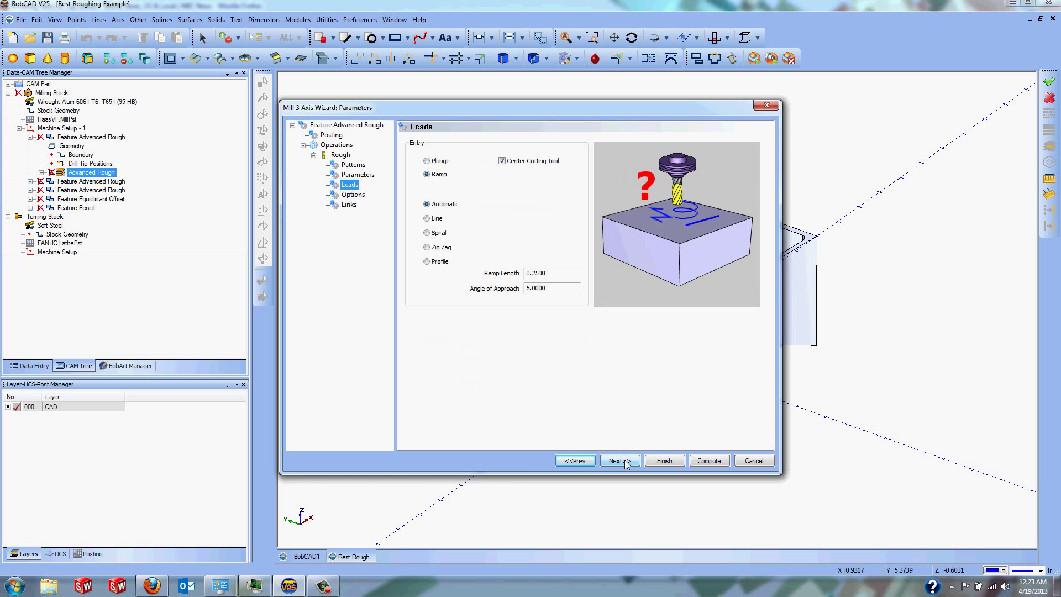
{"action": "left_click", "coordinate": [440, 161]}
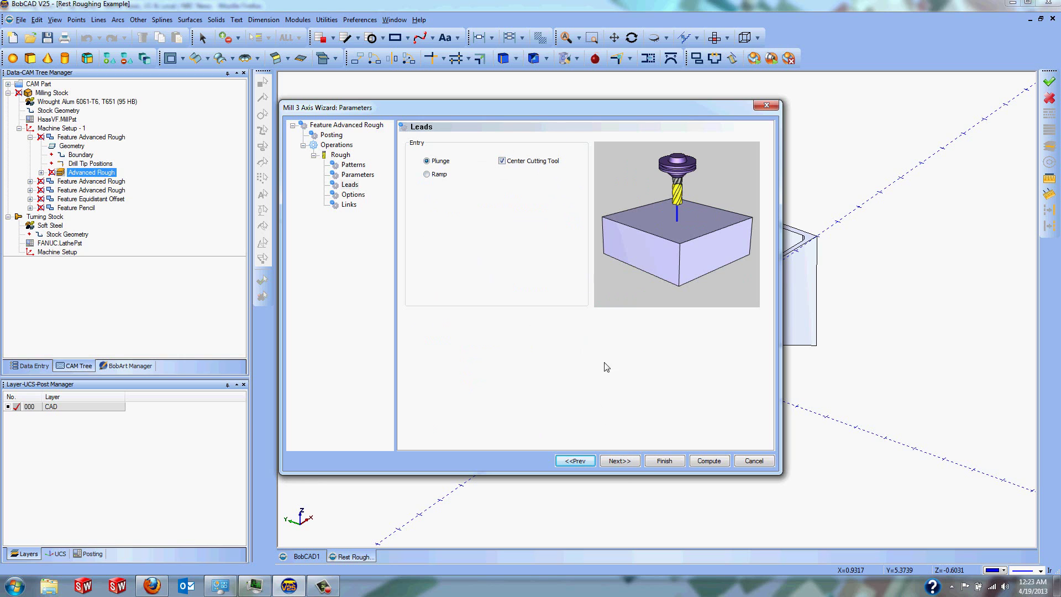
Step: Turn off Machine Flatlands and, after trying By Area, set the processing order to By Level
{"action": "left_click", "coordinate": [622, 461]}
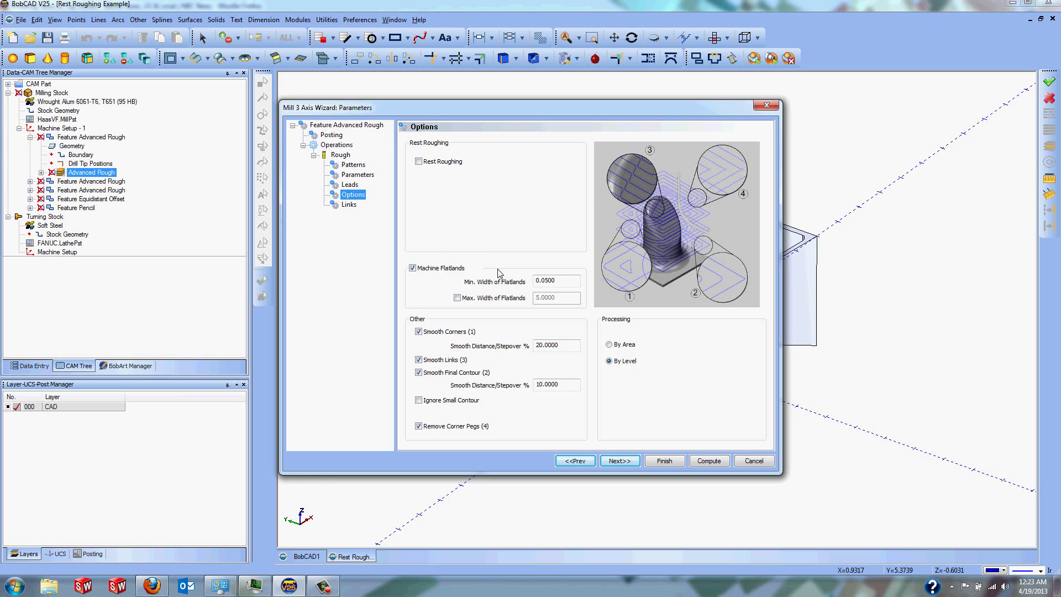
{"action": "left_click", "coordinate": [460, 270]}
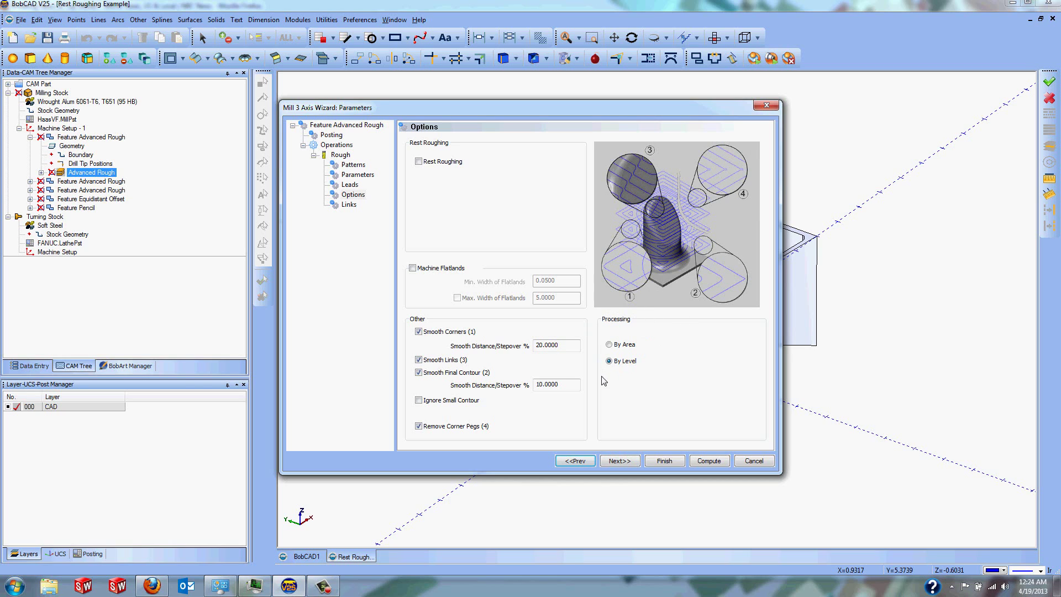
{"action": "left_click", "coordinate": [625, 344]}
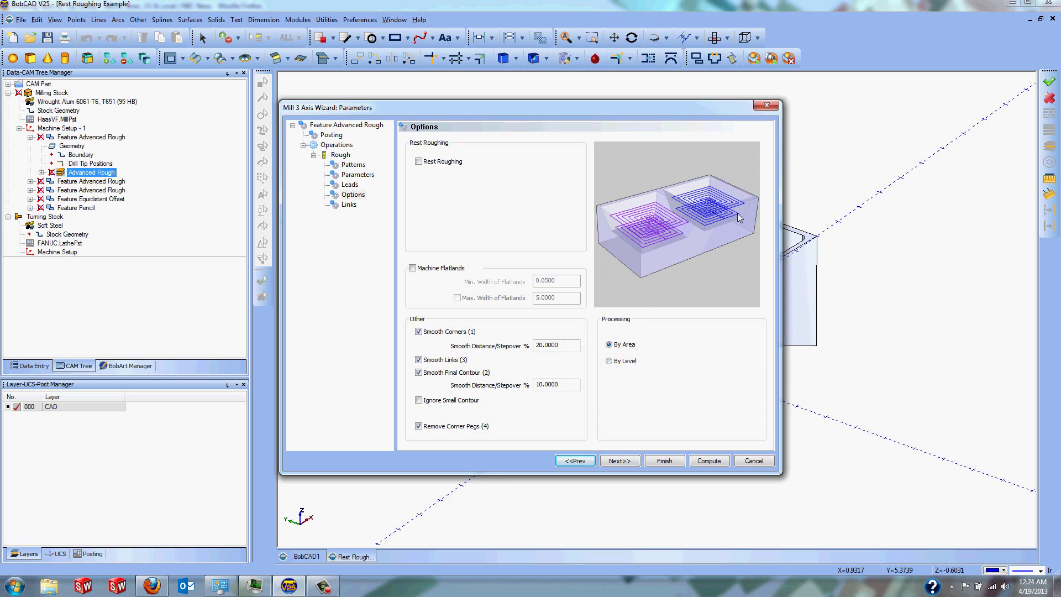
{"action": "left_click", "coordinate": [632, 363]}
Step: Review the link settings within and between groups, and finish editing the first roughing operation
{"action": "left_click", "coordinate": [634, 464]}
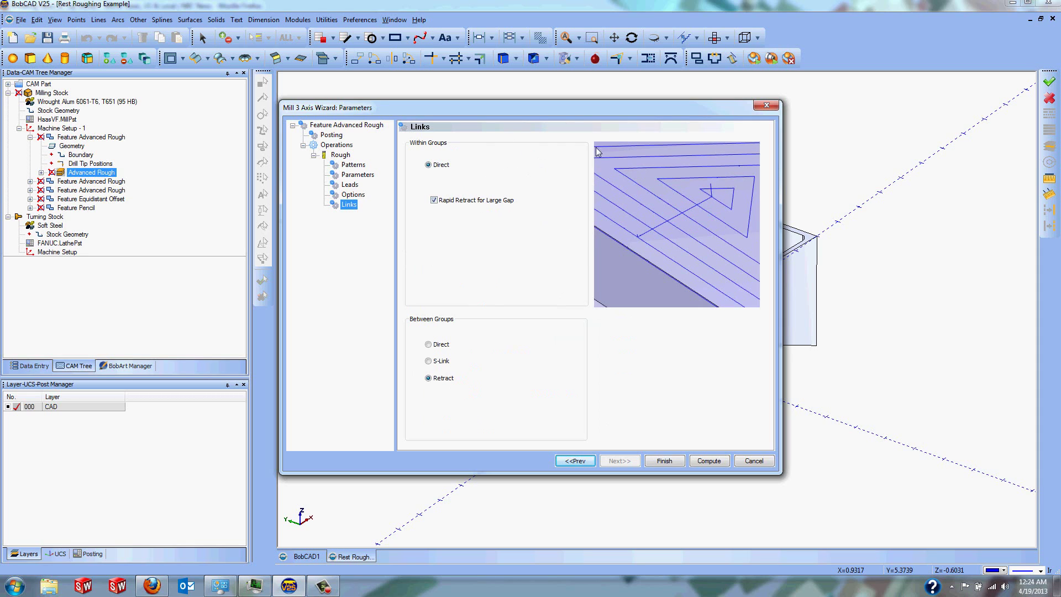
{"action": "mouse_move", "coordinate": [601, 109]}
{"action": "left_mouse_down"}
{"action": "mouse_move", "coordinate": [267, 123]}
{"action": "mouse_move", "coordinate": [597, 118]}
{"action": "left_mouse_up"}
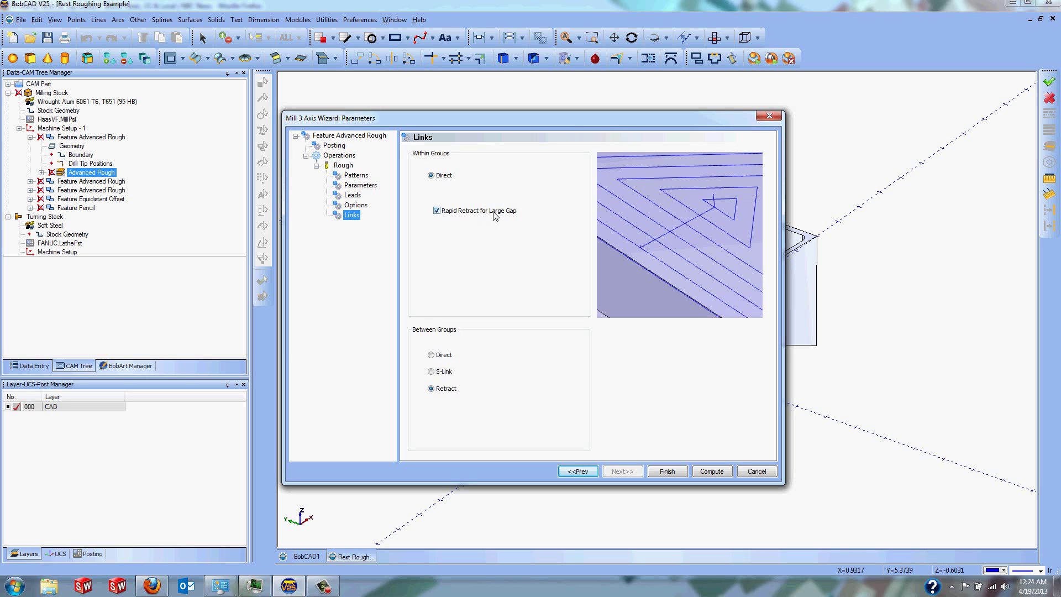
{"action": "left_click", "coordinate": [668, 471]}
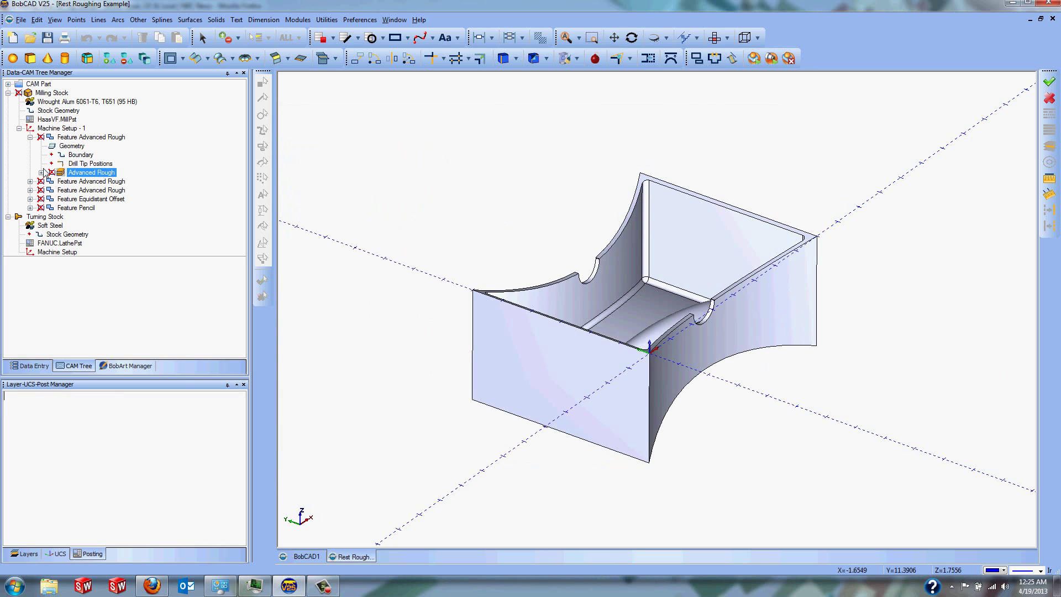
Step: Unblank the first Advanced Rough toolpath to inspect it inside the part's cavity, and blank it again
{"action": "right_click", "coordinate": [70, 177]}
{"action": "left_click", "coordinate": [111, 222]}
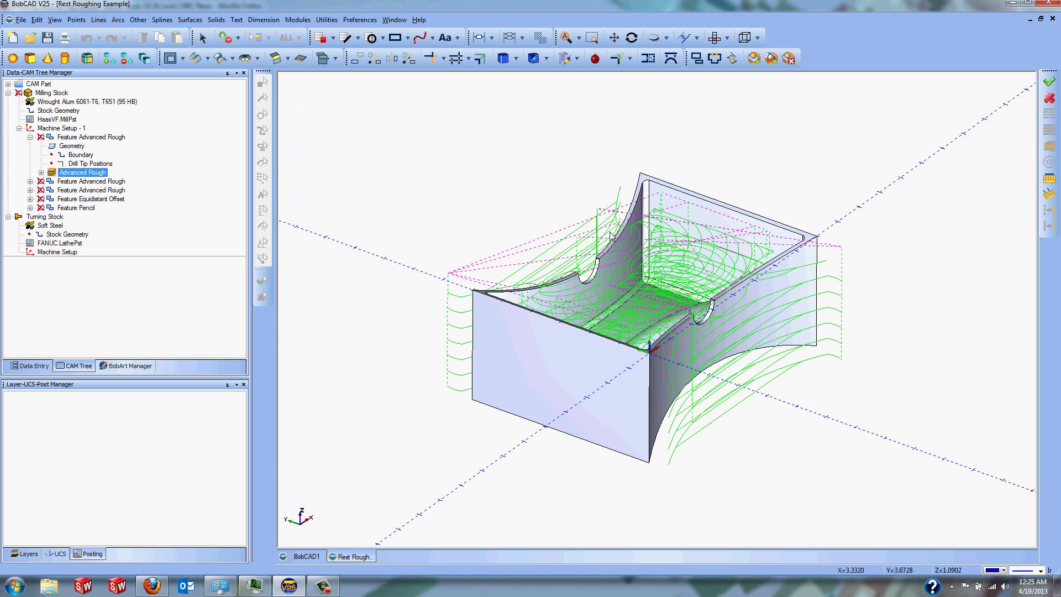
{"action": "left_click_drag", "start_coordinate": [592, 233], "coordinate": [747, 345]}
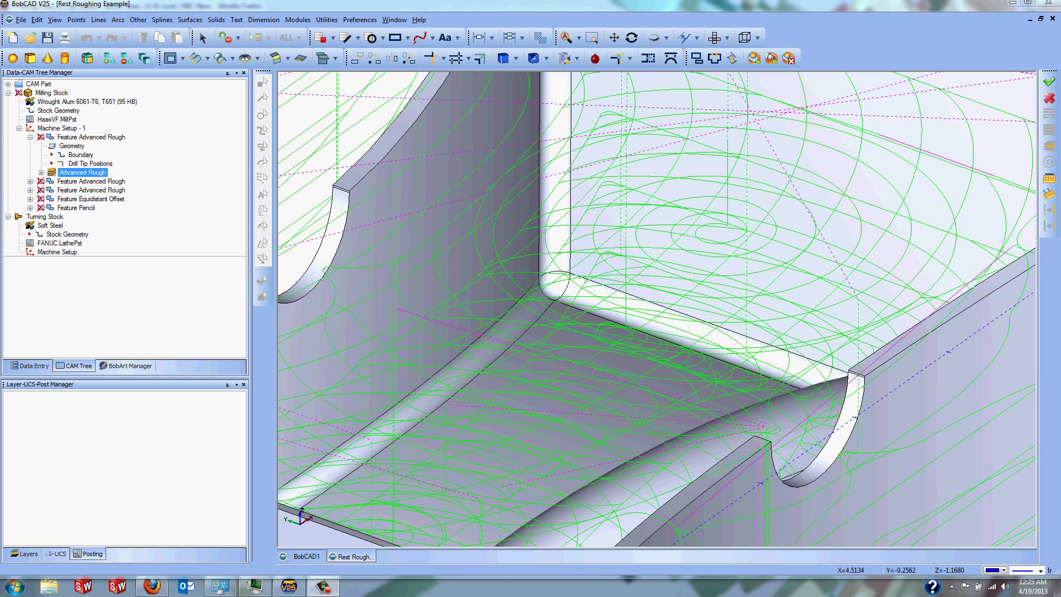
{"action": "scroll", "coordinate": [553, 307], "scroll_direction": "down", "scroll_amount": 5}
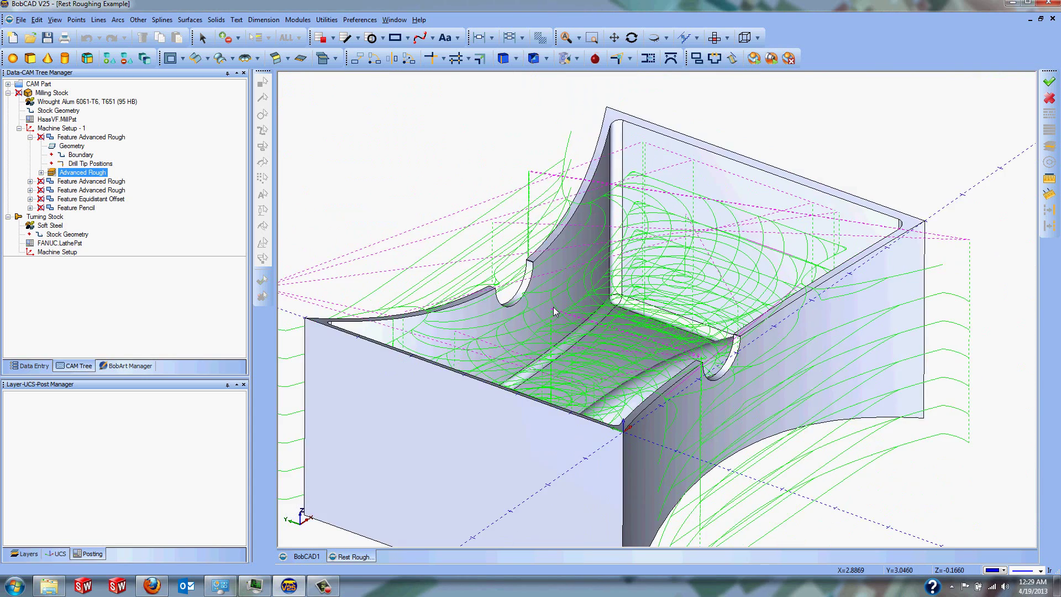
{"action": "right_click", "coordinate": [92, 172]}
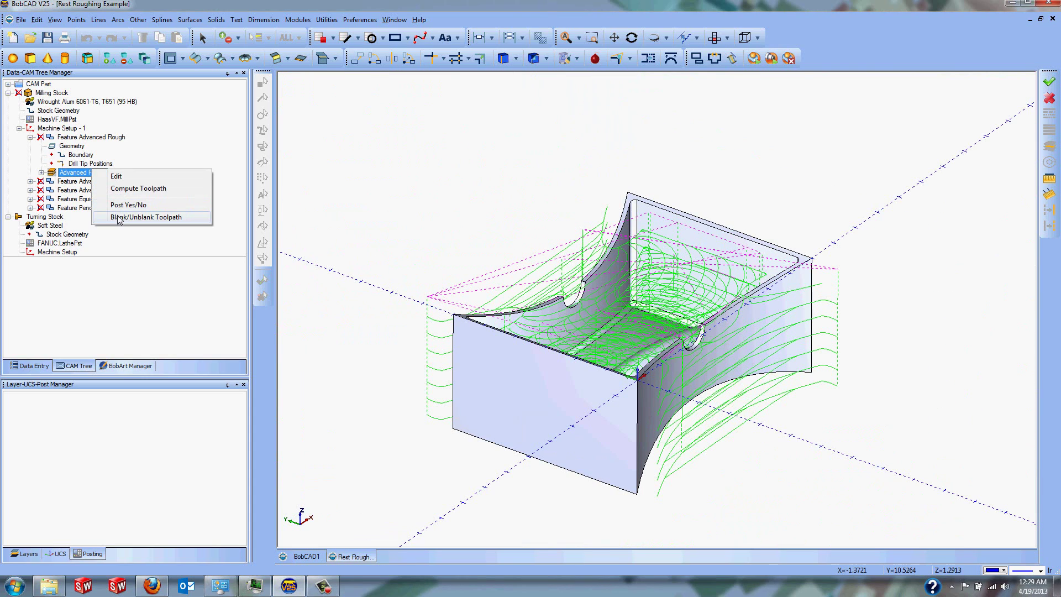
{"action": "left_click", "coordinate": [119, 218]}
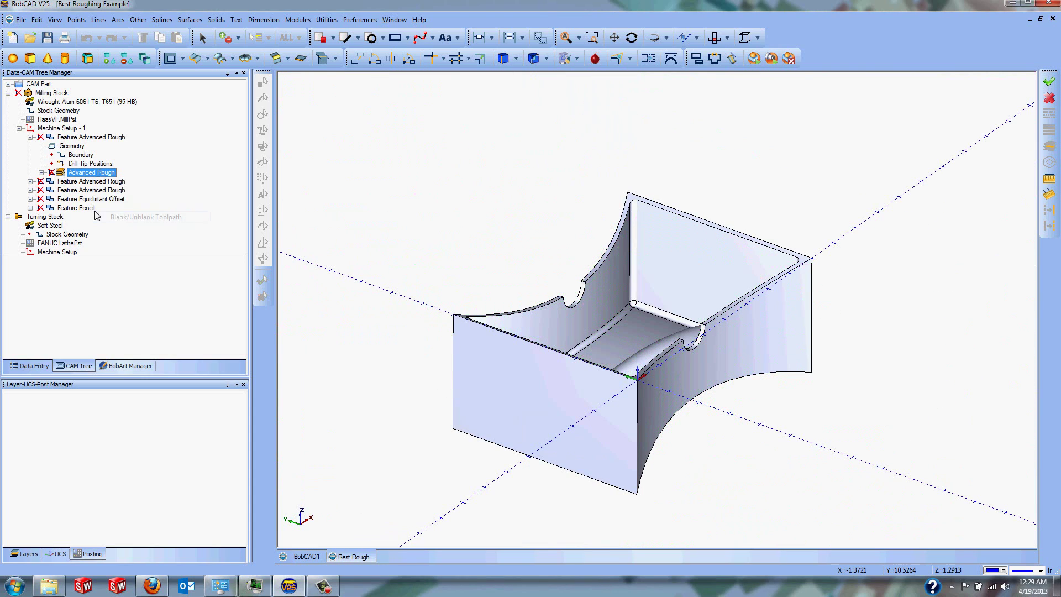
Step: Expand the second Feature Advanced Rough and open its Advanced Rough operation for editing
{"action": "left_click", "coordinate": [30, 182]}
{"action": "left_click", "coordinate": [92, 182]}
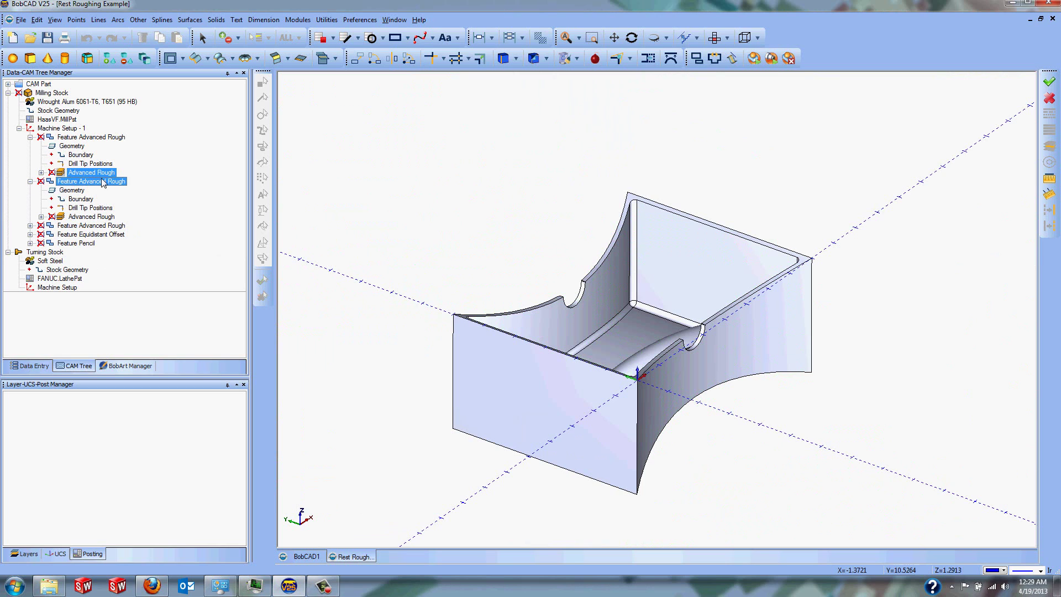
{"action": "left_click", "coordinate": [94, 208]}
{"action": "right_click", "coordinate": [91, 217]}
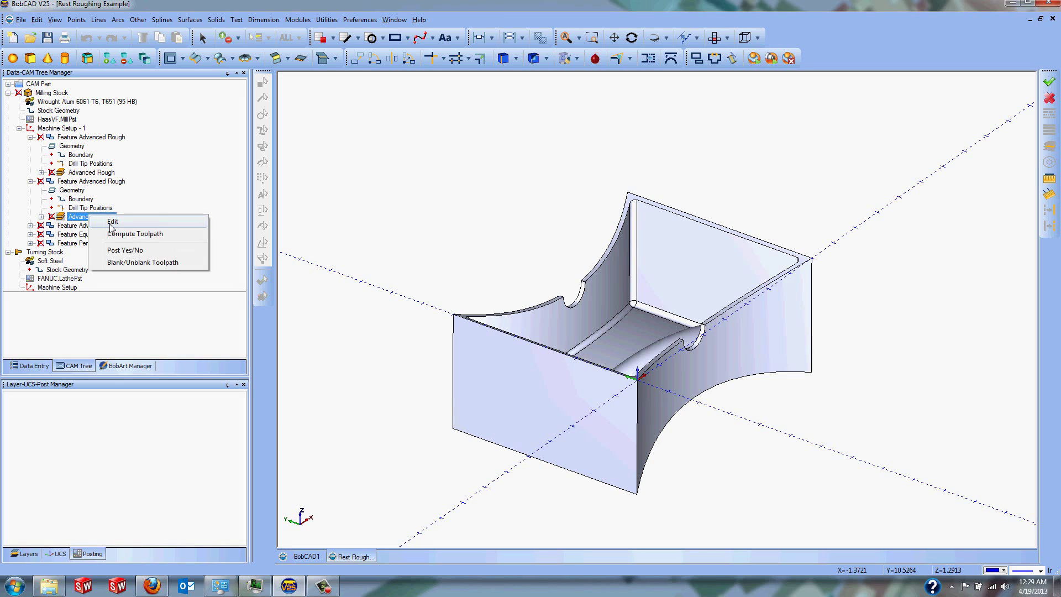
{"action": "left_click", "coordinate": [112, 222]}
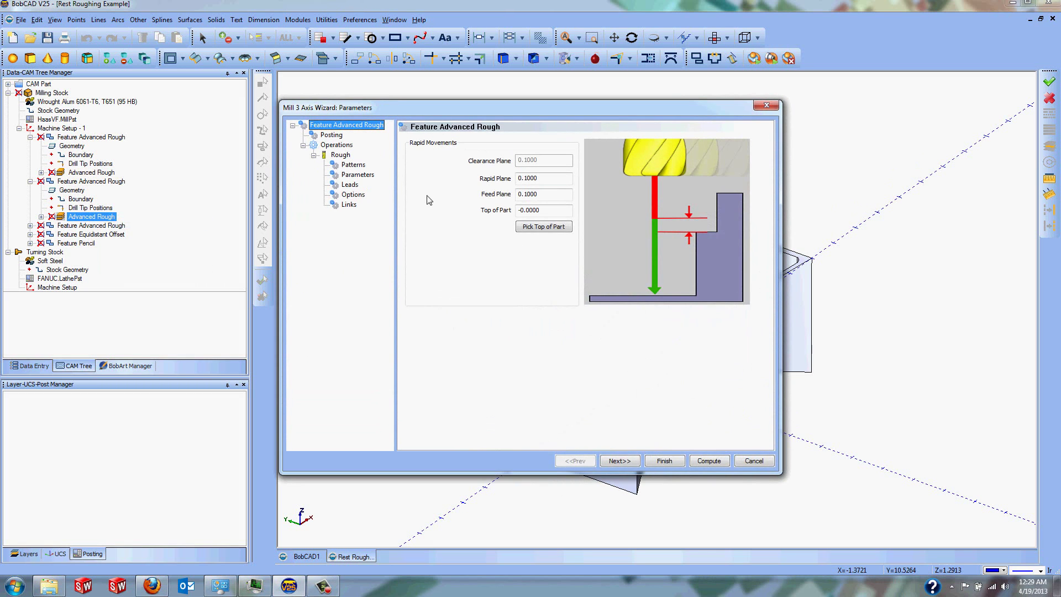
Step: Examine the second roughing operation's tool data, in particular its diameter and corner radius
{"action": "left_click", "coordinate": [355, 167]}
{"action": "left_click", "coordinate": [356, 174]}
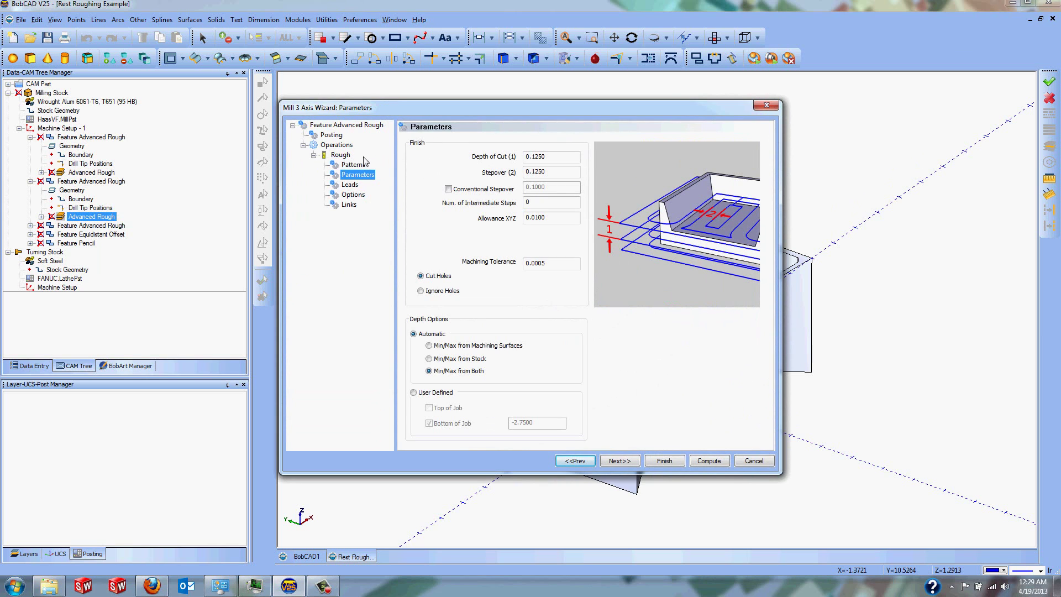
{"action": "left_click", "coordinate": [337, 156]}
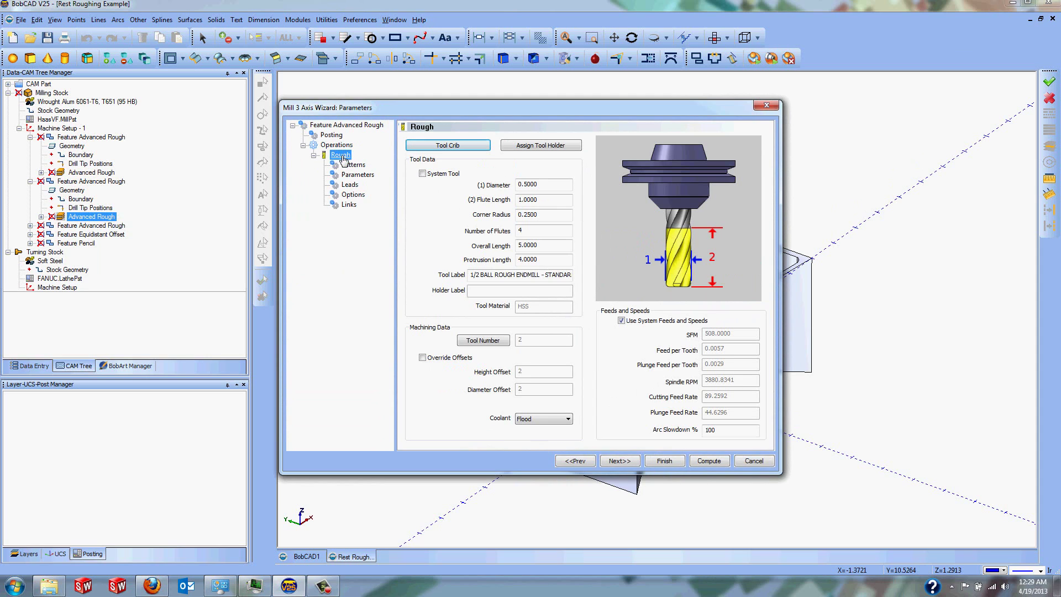
{"action": "left_click_drag", "start_coordinate": [546, 186], "coordinate": [486, 188]}
{"action": "left_click_drag", "start_coordinate": [547, 214], "coordinate": [492, 220]}
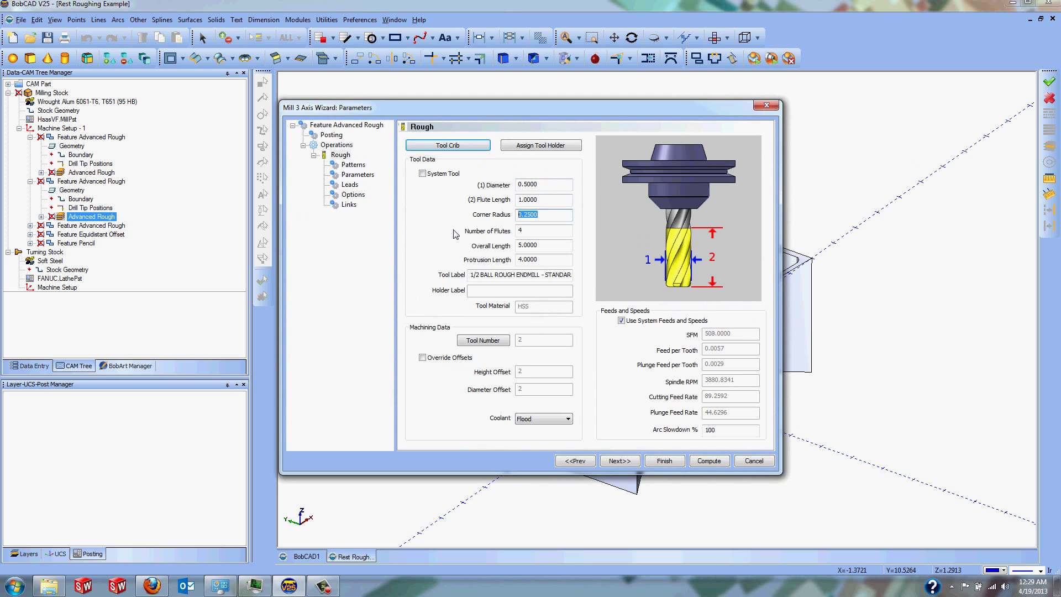
Step: Examine the second roughing operation's XYZ allowance and depth of cut
{"action": "left_click", "coordinate": [358, 176]}
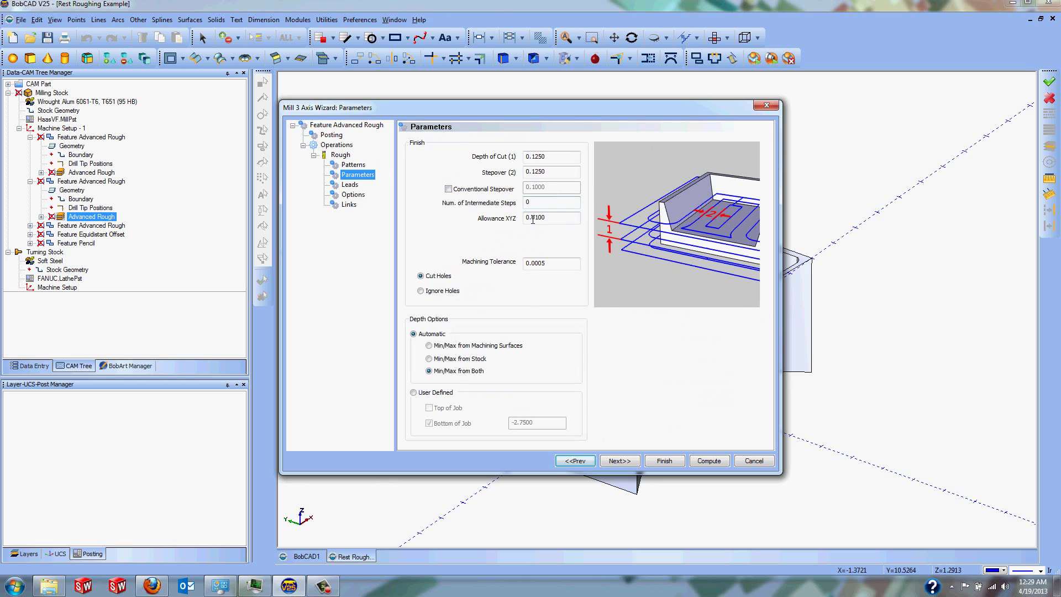
{"action": "left_click_drag", "start_coordinate": [532, 219], "coordinate": [547, 219]}
{"action": "left_click", "coordinate": [575, 221]}
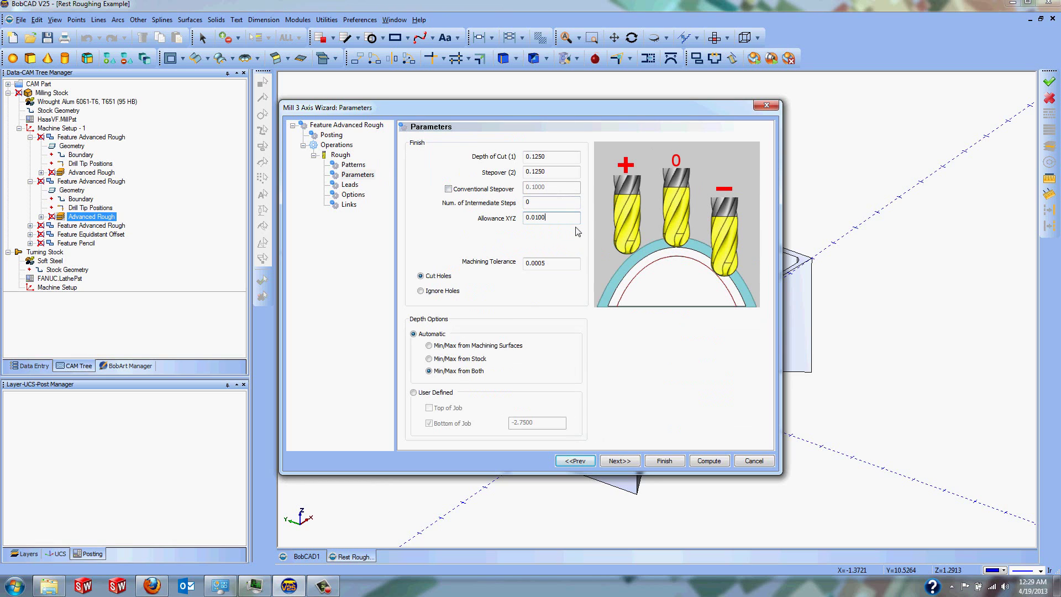
{"action": "double_click", "coordinate": [567, 220]}
{"action": "double_click", "coordinate": [547, 156]}
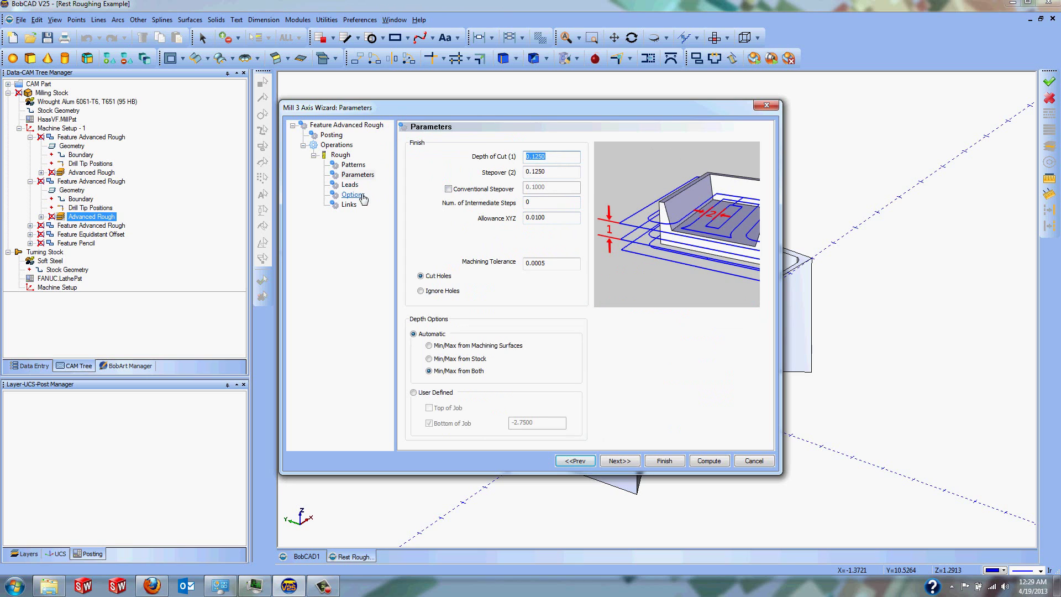
Step: Review the rest roughing values for the previous tool's diameter, corner radius and allowance, and finish editing the second operation
{"action": "left_click", "coordinate": [354, 197]}
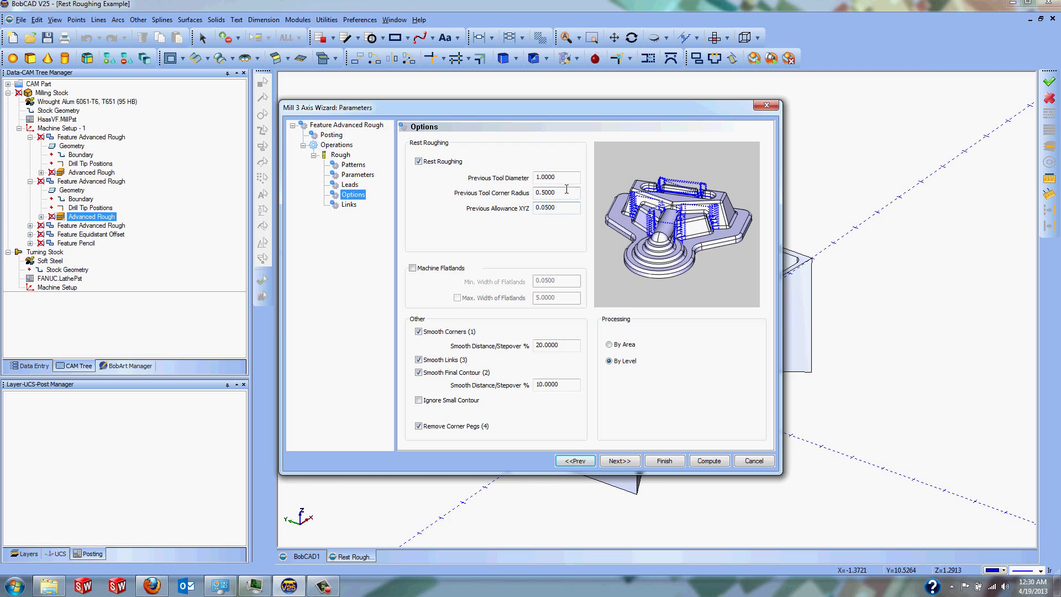
{"action": "left_click_drag", "start_coordinate": [569, 177], "coordinate": [526, 207]}
{"action": "left_click_drag", "start_coordinate": [575, 178], "coordinate": [540, 181]}
{"action": "left_click", "coordinate": [675, 461]}
Step: Unblank the second Advanced Rough toolpath and inspect the rest roughing passes around the part
{"action": "left_click", "coordinate": [88, 234]}
{"action": "left_click", "coordinate": [91, 216]}
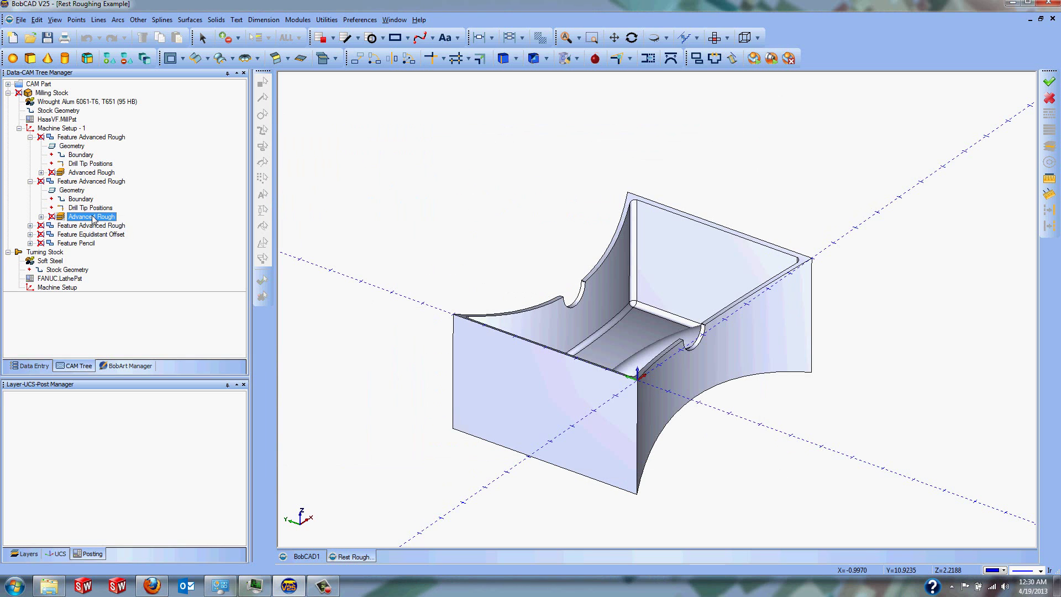
{"action": "right_click", "coordinate": [92, 216]}
{"action": "left_click", "coordinate": [134, 264]}
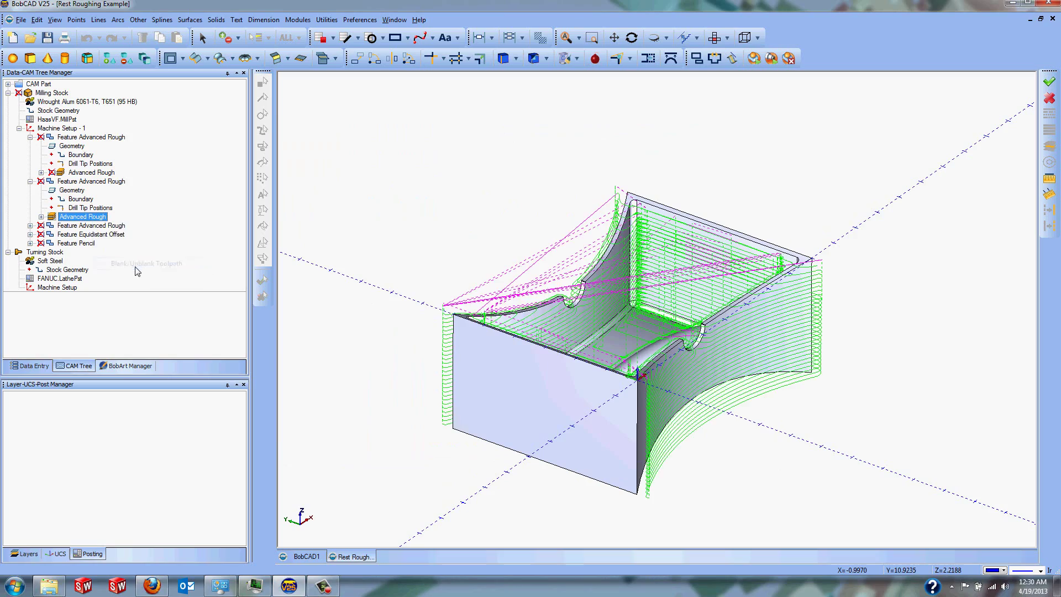
{"action": "mouse_move", "coordinate": [620, 334]}
{"action": "middle_mouse_down"}
{"action": "mouse_move", "coordinate": [641, 315]}
{"action": "mouse_move", "coordinate": [625, 335]}
{"action": "mouse_move", "coordinate": [605, 326]}
{"action": "middle_mouse_up"}
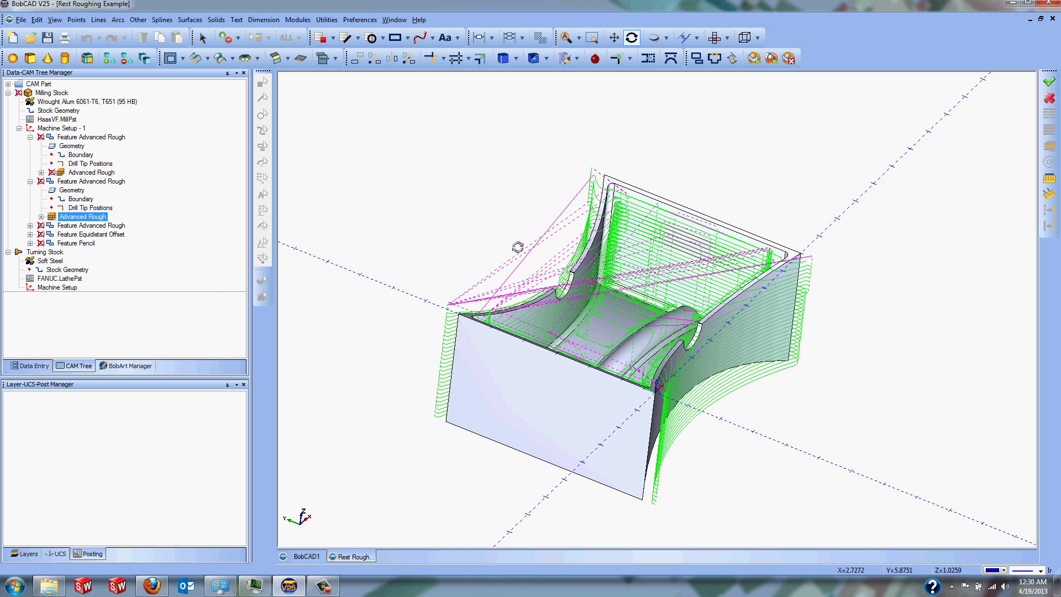
Step: Inspect the second operation's rest roughing passes up close along the rear wall's corner and inside the cavity
{"action": "key", "text": "ctrl+w"}
{"action": "left_click_drag", "start_coordinate": [580, 193], "coordinate": [658, 255]}
{"action": "scroll", "coordinate": [641, 241], "scroll_direction": "down", "scroll_amount": 3}
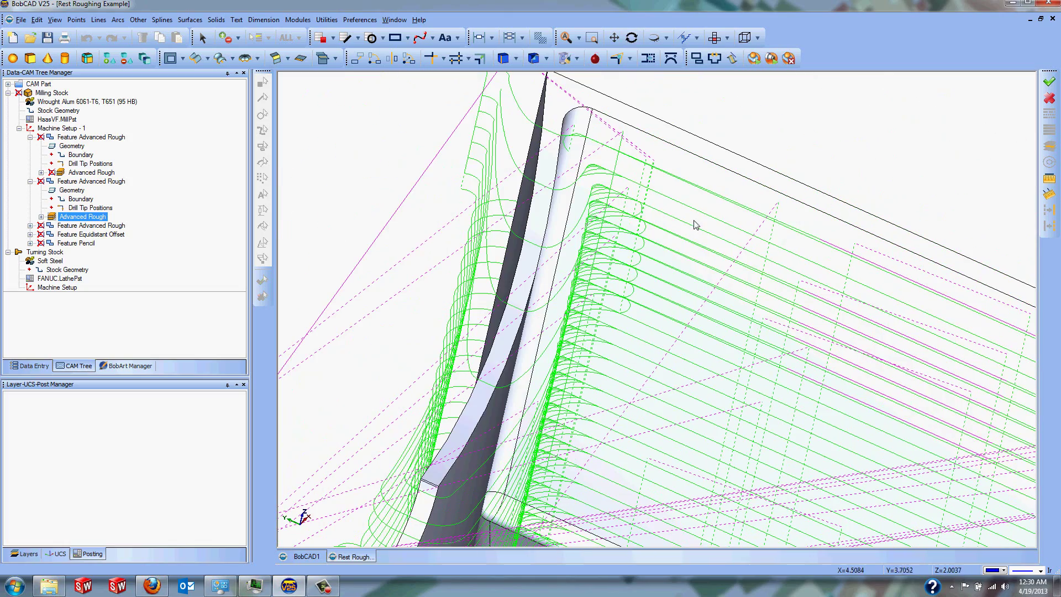
{"action": "scroll", "coordinate": [740, 293], "scroll_direction": "down", "scroll_amount": 2}
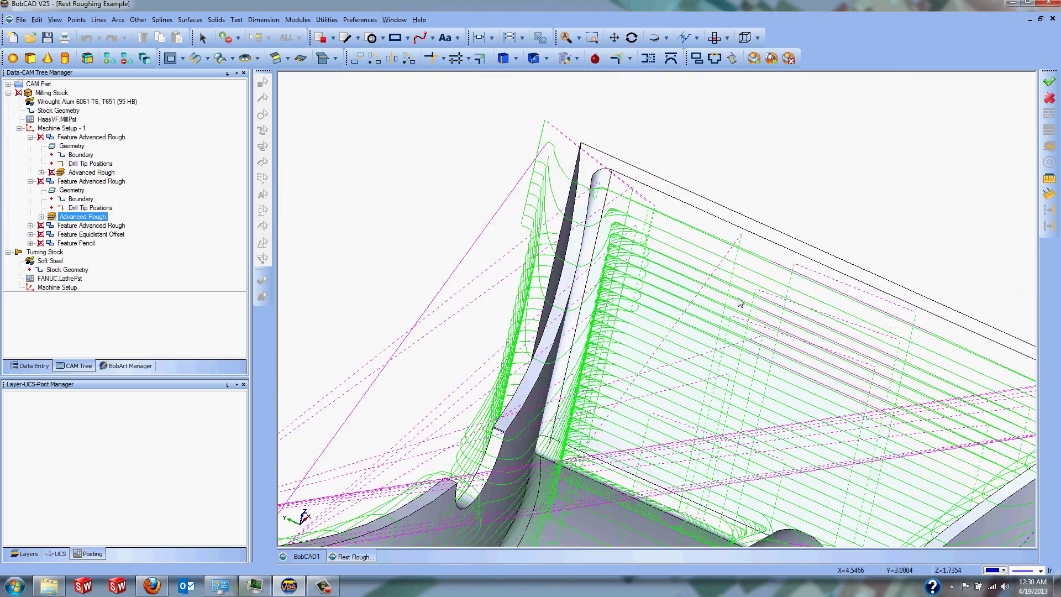
{"action": "middle_click_drag", "start_coordinate": [740, 294], "coordinate": [737, 309]}
{"action": "middle_click_drag", "start_coordinate": [660, 423], "coordinate": [677, 434]}
{"action": "left_click_drag", "start_coordinate": [706, 438], "coordinate": [658, 434]}
{"action": "key", "text": "Escape"}
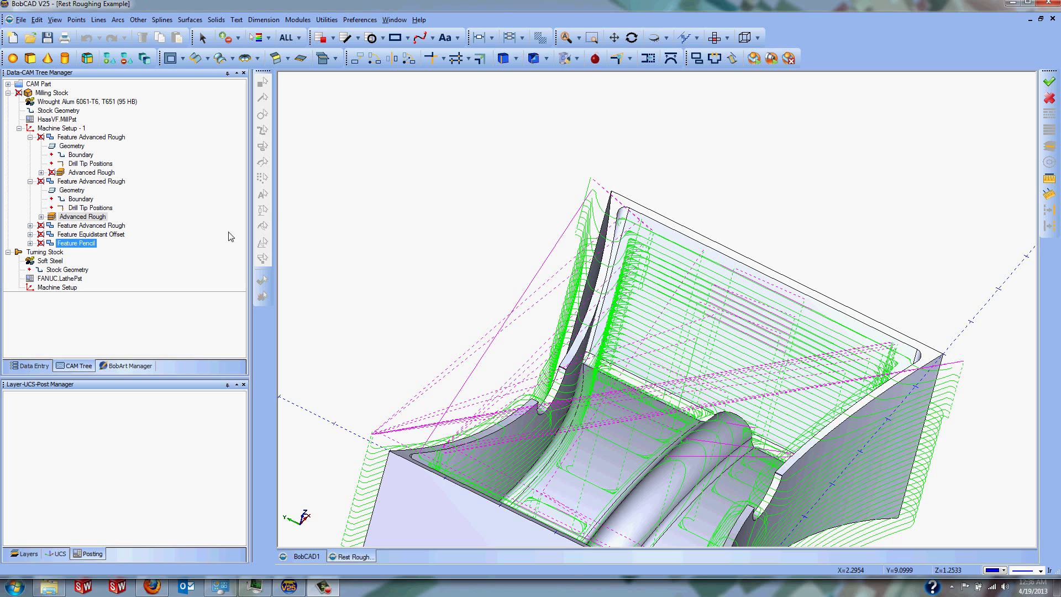
Step: Blank the second Advanced Rough toolpath and open the third Advanced Rough operation for editing
{"action": "right_click", "coordinate": [97, 217]}
{"action": "left_click", "coordinate": [136, 261]}
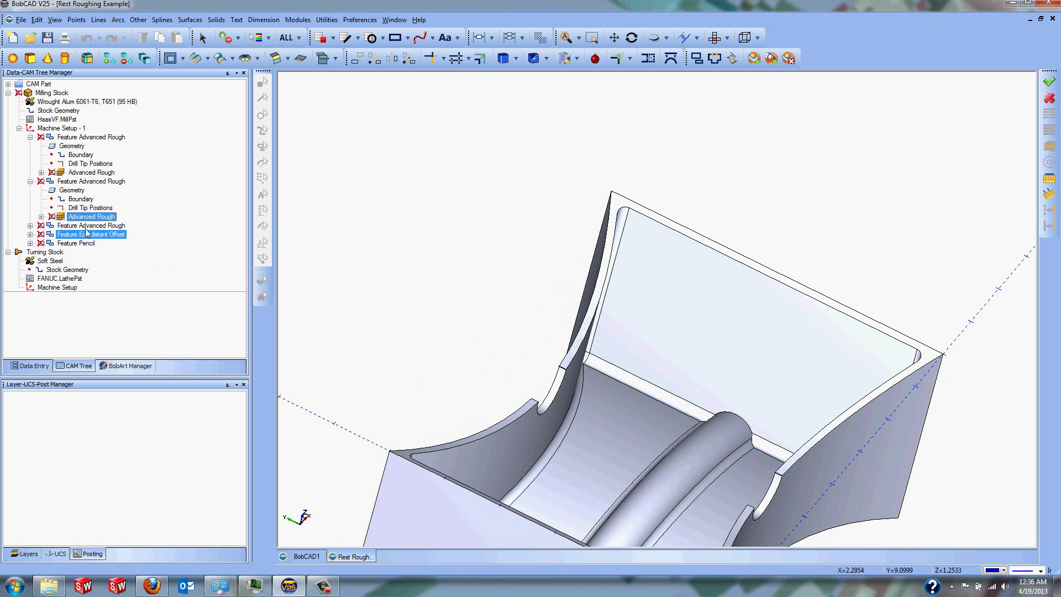
{"action": "left_click", "coordinate": [30, 225]}
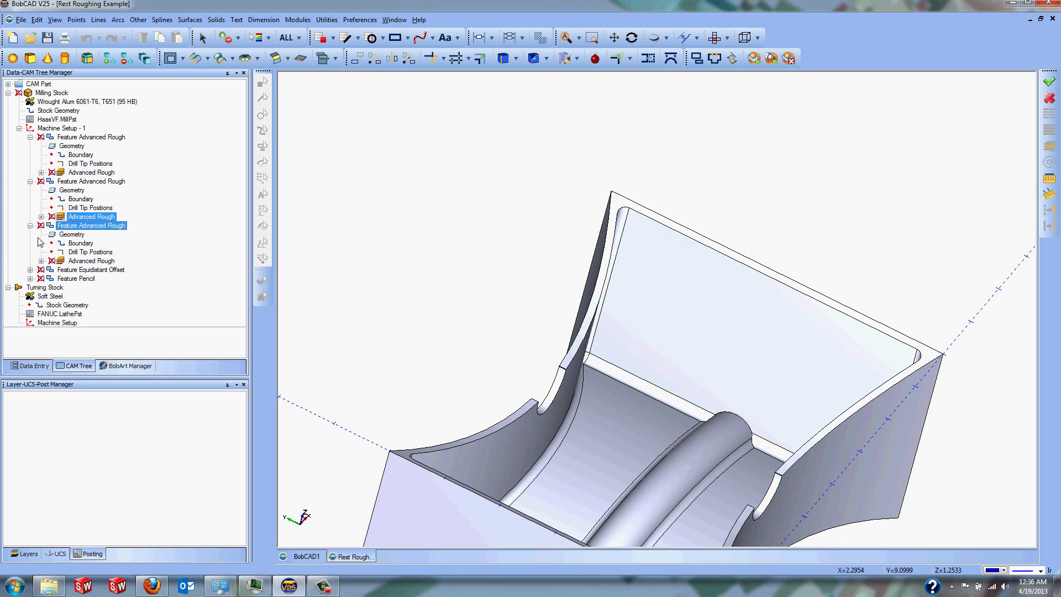
{"action": "left_click", "coordinate": [92, 261]}
{"action": "right_click", "coordinate": [94, 266]}
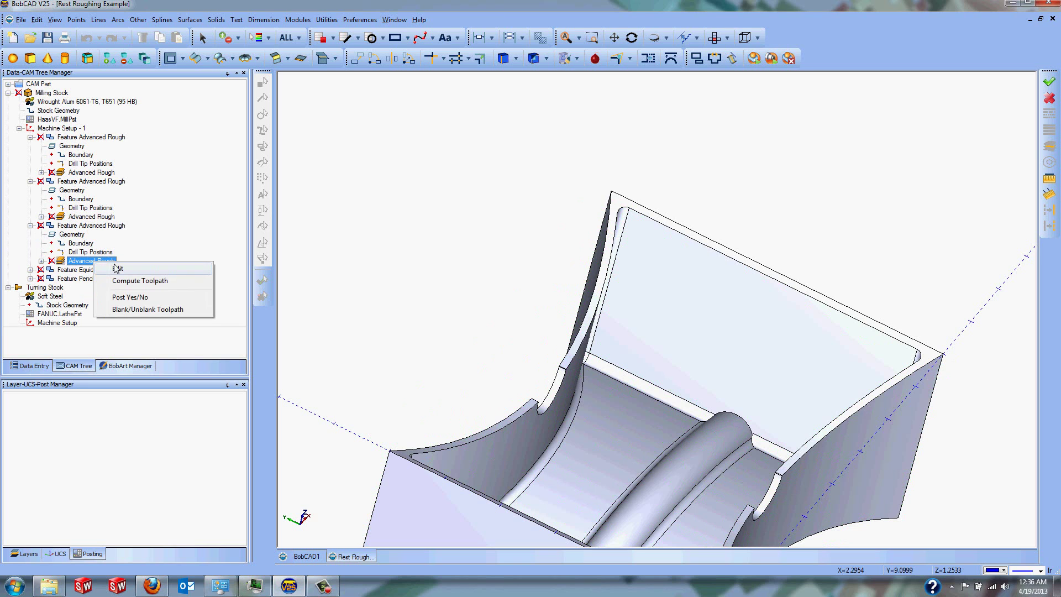
{"action": "left_click", "coordinate": [110, 266]}
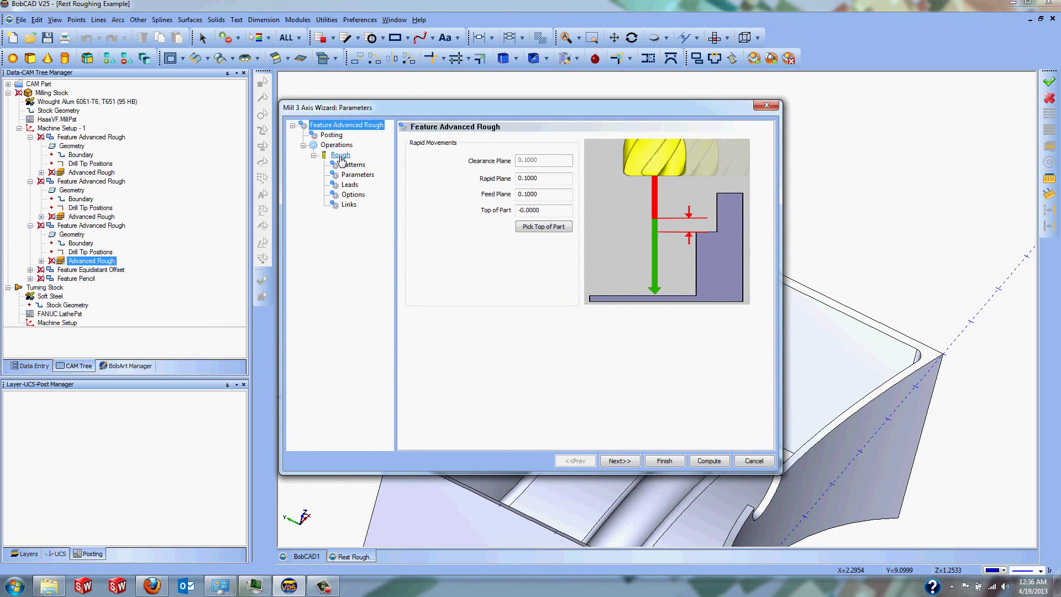
Step: Examine the third roughing operation's tool data, in particular its diameter and corner radius
{"action": "left_click", "coordinate": [341, 154]}
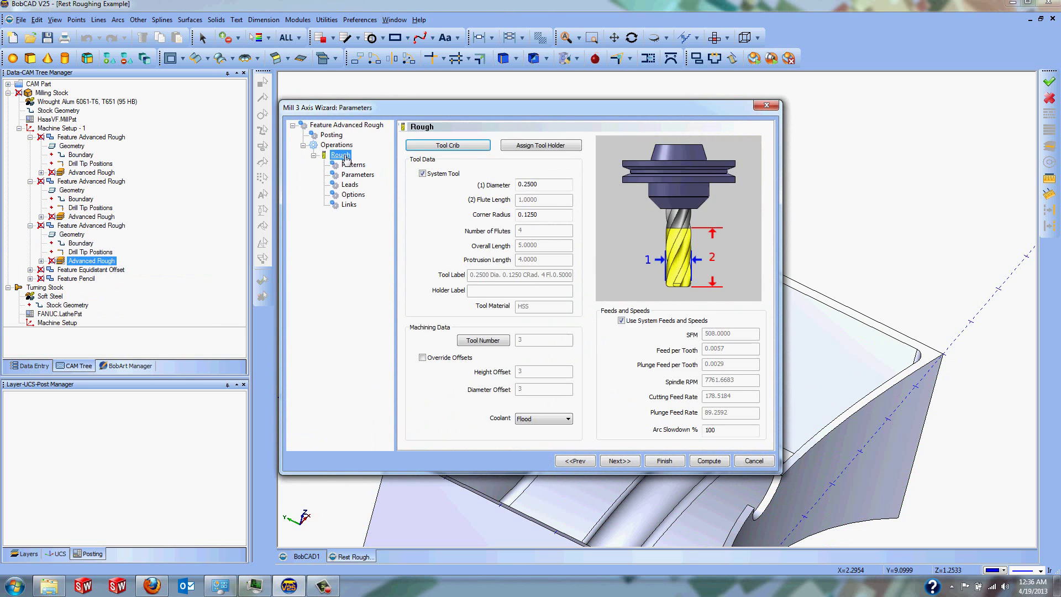
{"action": "left_click", "coordinate": [545, 184]}
{"action": "left_click", "coordinate": [549, 215]}
{"action": "left_click", "coordinate": [541, 215]}
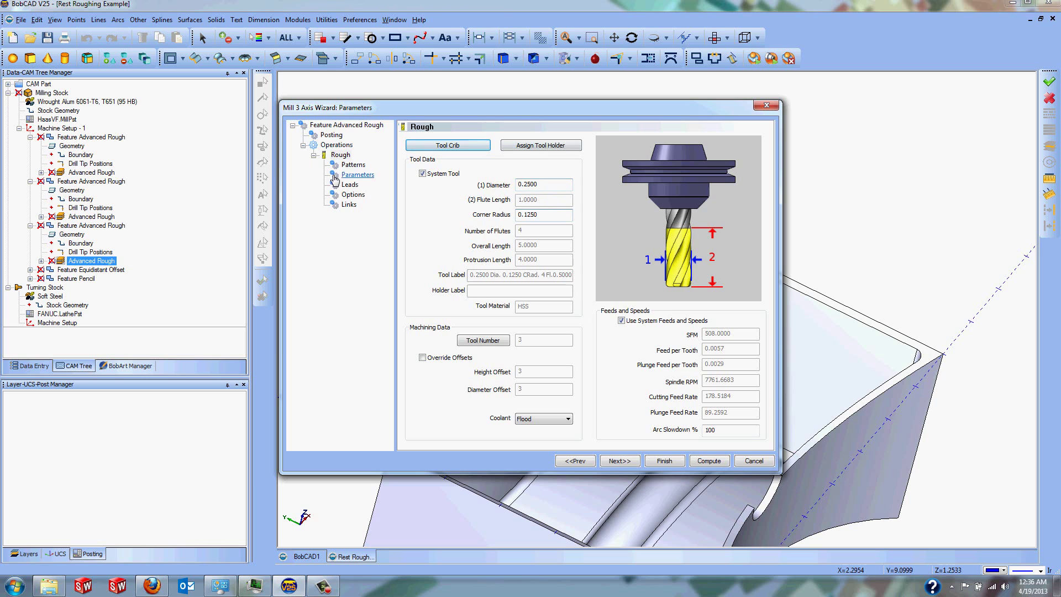
Step: Review the third operation's cut parameters and its rest roughing values for the previous tool and allowance, and finish editing
{"action": "left_click", "coordinate": [357, 175]}
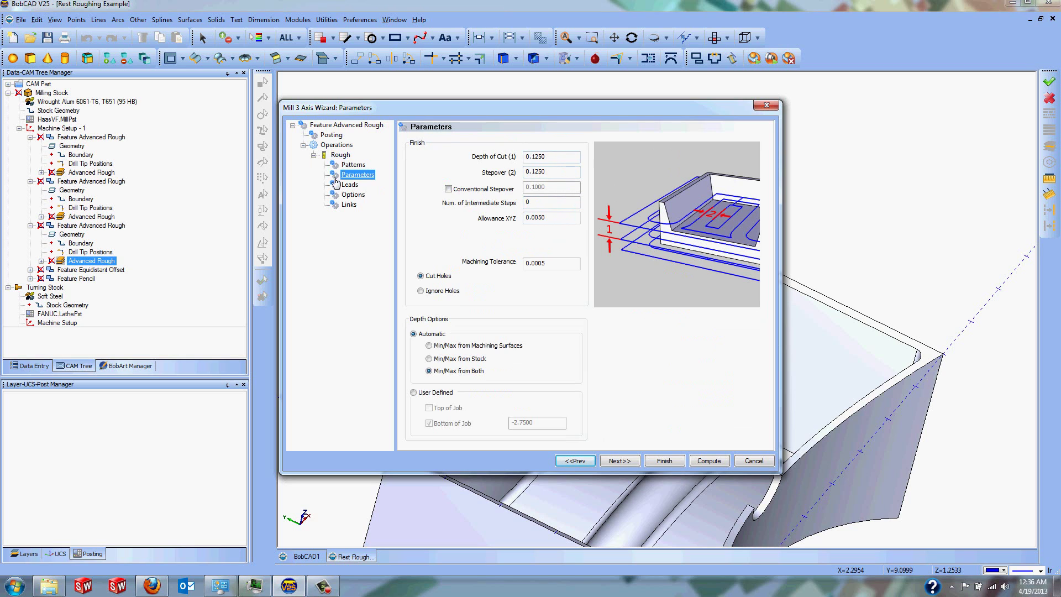
{"action": "left_click", "coordinate": [354, 198]}
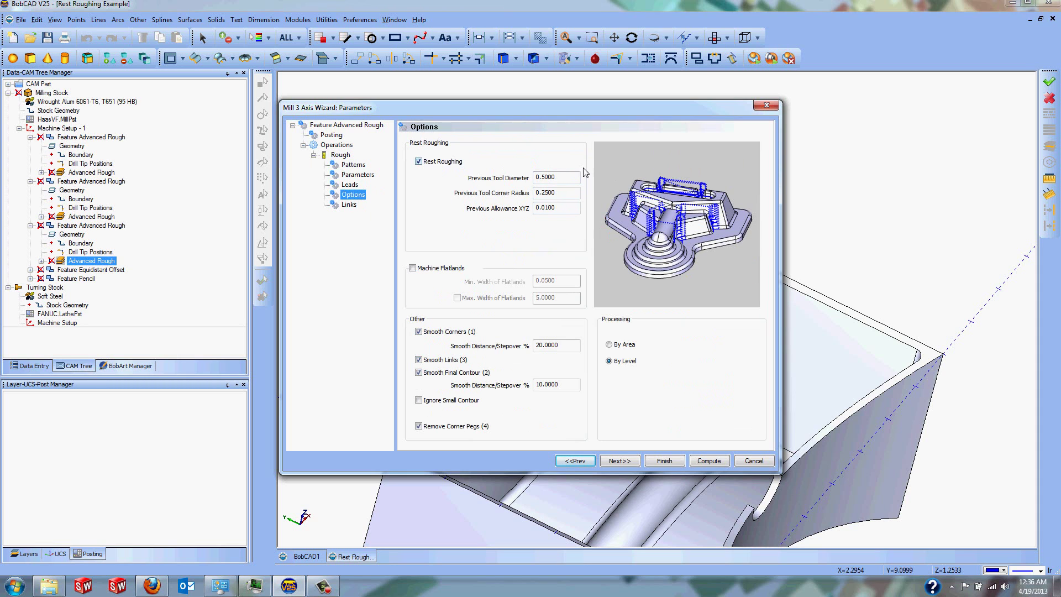
{"action": "double_click", "coordinate": [568, 178]}
{"action": "left_click", "coordinate": [567, 178]}
{"action": "left_click", "coordinate": [577, 178]}
{"action": "left_click", "coordinate": [565, 205]}
{"action": "left_click_drag", "start_coordinate": [561, 206], "coordinate": [525, 207]}
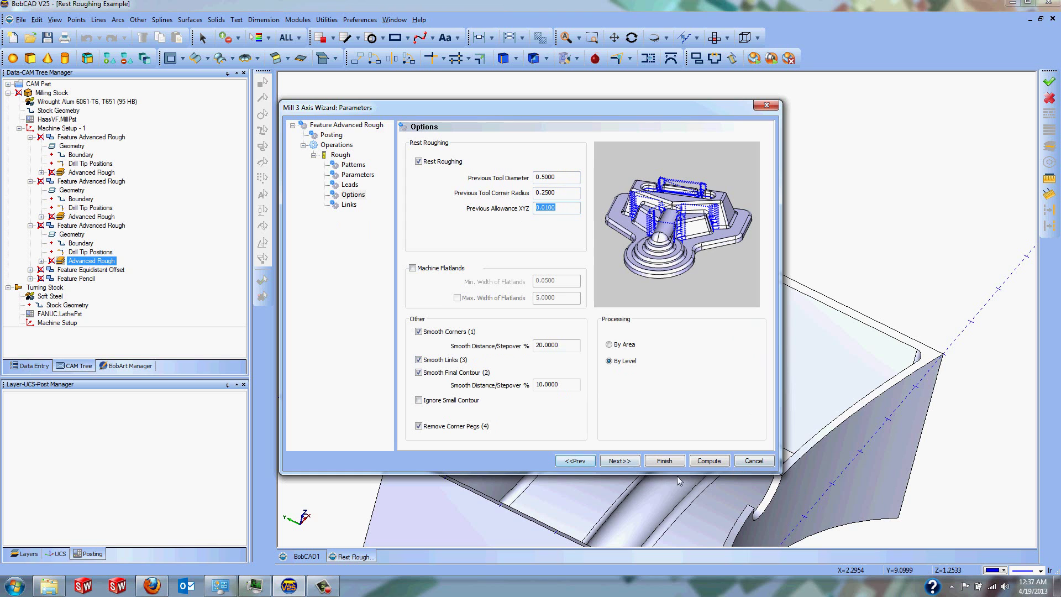
{"action": "left_click", "coordinate": [664, 460]}
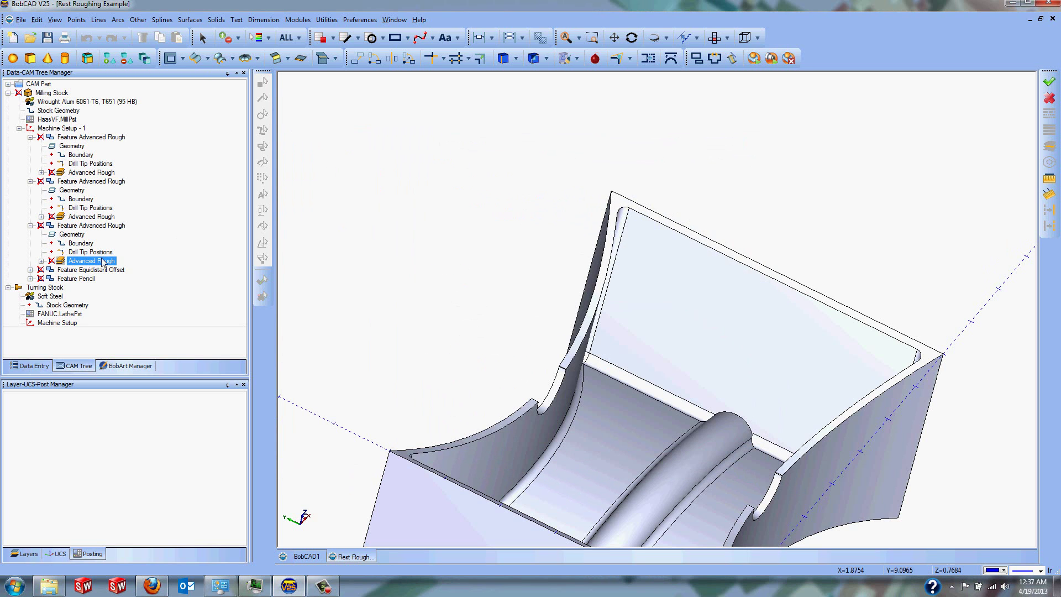
Step: Unblank the third Advanced Rough toolpath, inspect its finer rest roughing passes, and blank it again
{"action": "right_click", "coordinate": [102, 263]}
{"action": "left_click", "coordinate": [138, 302]}
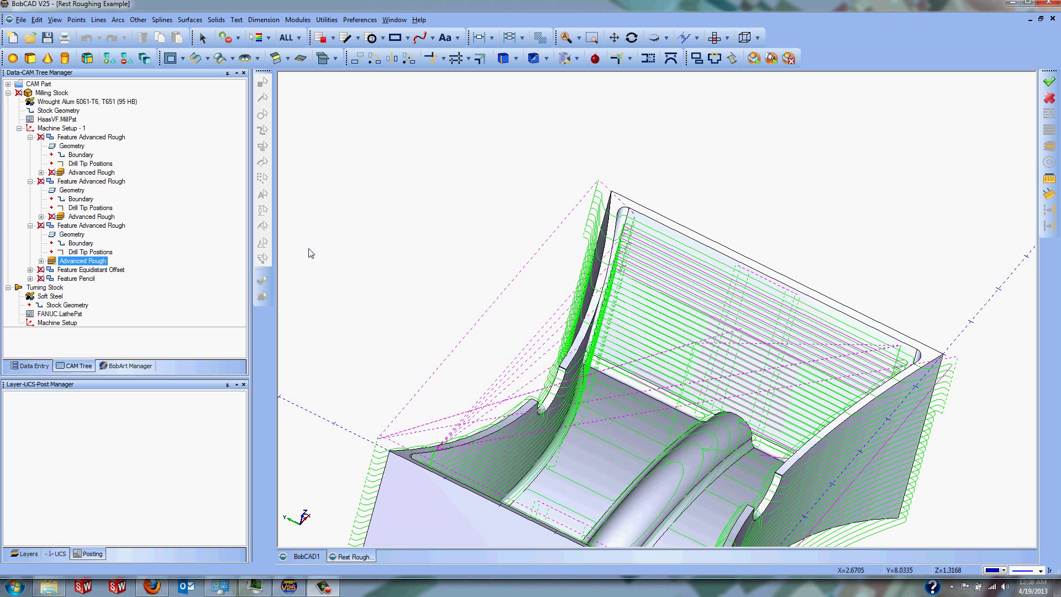
{"action": "left_click", "coordinate": [82, 253]}
{"action": "left_click", "coordinate": [81, 262]}
{"action": "right_click", "coordinate": [76, 263]}
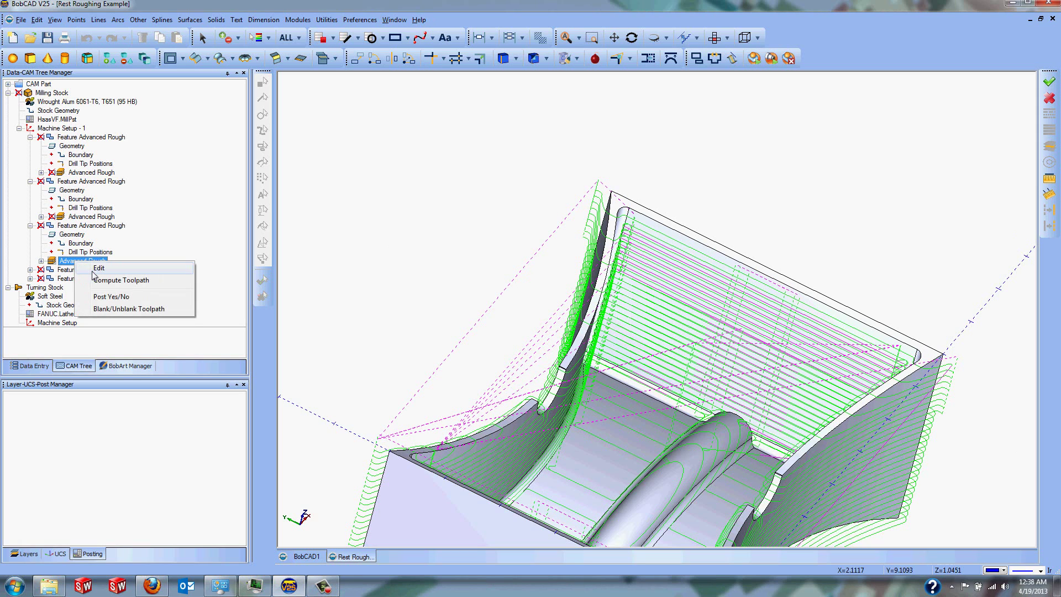
{"action": "left_click", "coordinate": [126, 309]}
Step: Open the Equidistant Offset operation for editing and examine its tool data
{"action": "left_click", "coordinate": [62, 270]}
{"action": "left_click", "coordinate": [30, 269]}
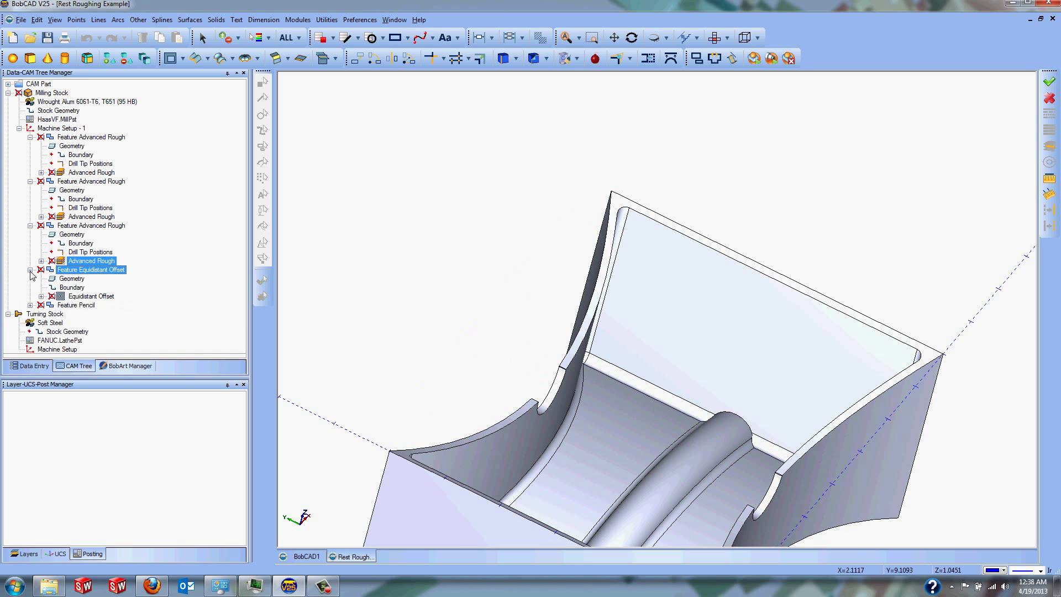
{"action": "left_click", "coordinate": [91, 296]}
{"action": "right_click", "coordinate": [91, 296]}
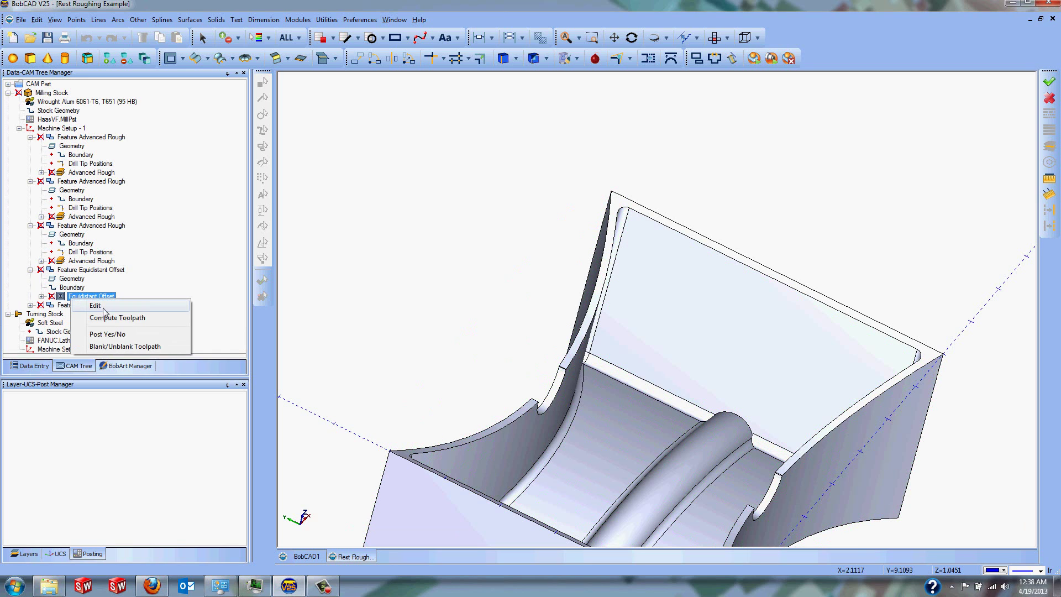
{"action": "left_click", "coordinate": [93, 304]}
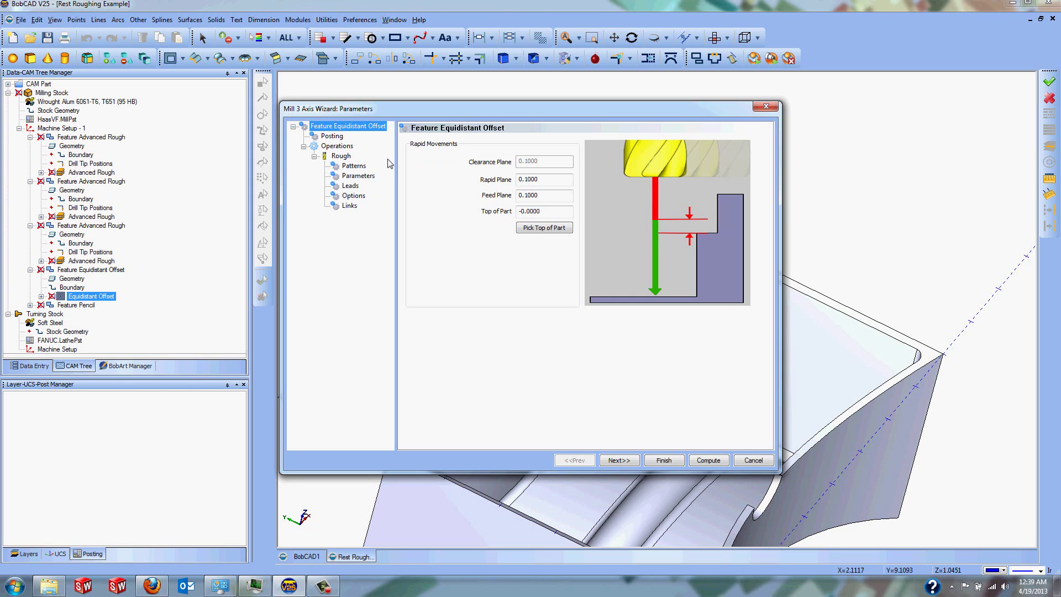
{"action": "left_click", "coordinate": [341, 155]}
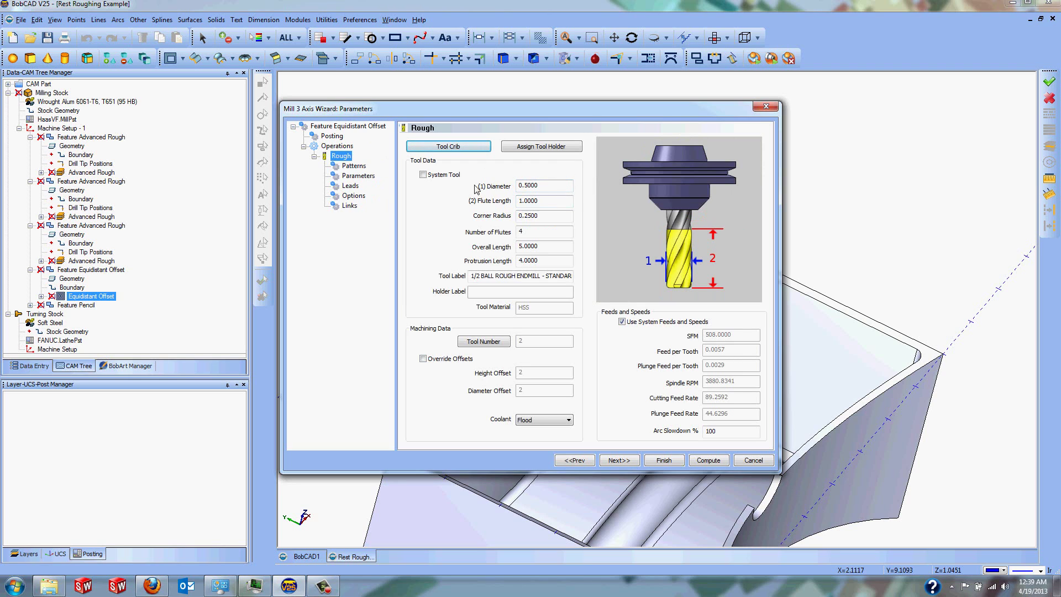
Step: Compare the Center Away, Outside To Center and Top To Bottom cut patterns of the Equidistant Offset, and restore Standard
{"action": "left_click", "coordinate": [354, 166]}
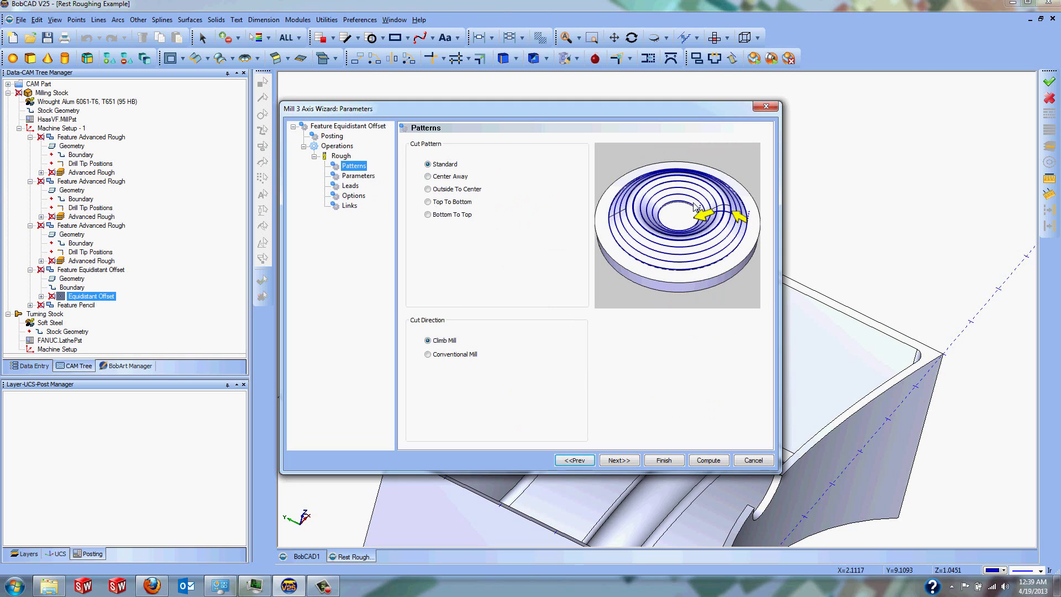
{"action": "left_click", "coordinate": [464, 178]}
{"action": "left_click", "coordinate": [460, 191]}
{"action": "left_click", "coordinate": [460, 204]}
{"action": "left_click", "coordinate": [441, 166]}
Step: Review the Equidistant Offset's stepover, XYZ allowance and machining tolerance
{"action": "left_click", "coordinate": [358, 176]}
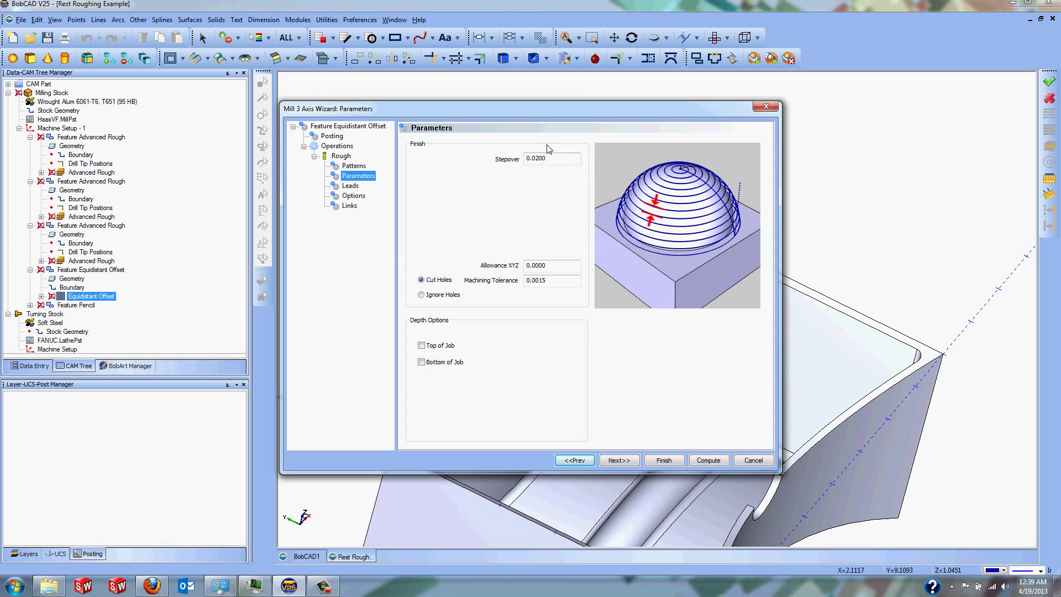
{"action": "left_click_drag", "start_coordinate": [553, 265], "coordinate": [528, 265]}
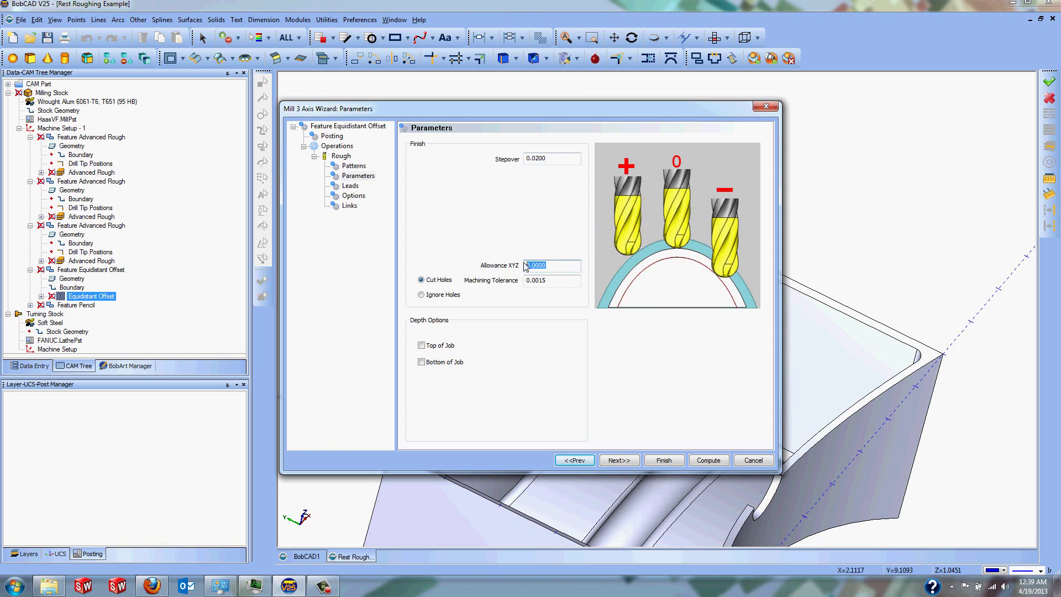
{"action": "left_click", "coordinate": [562, 279]}
Step: Compare the Ramp and Spiral entry types of the Equidistant Offset, and restore Plunge
{"action": "left_click", "coordinate": [352, 187]}
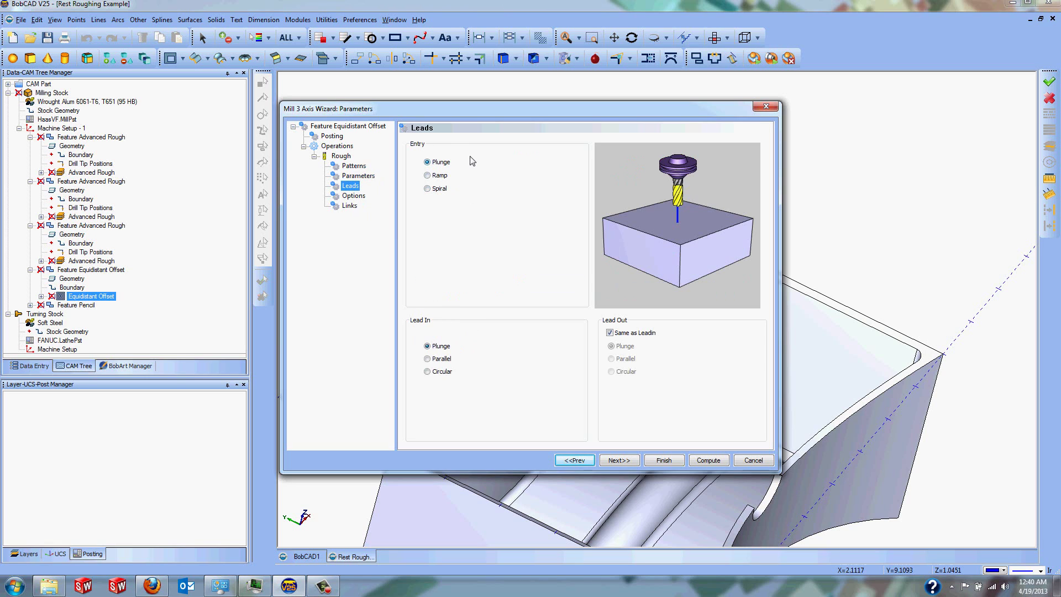
{"action": "left_click", "coordinate": [440, 175]}
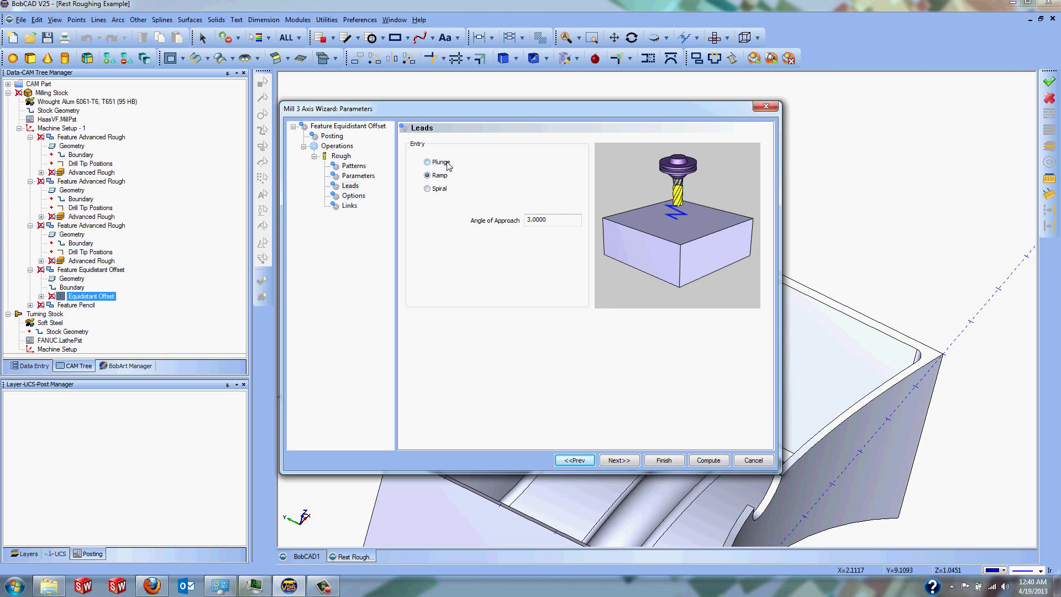
{"action": "left_click", "coordinate": [447, 164]}
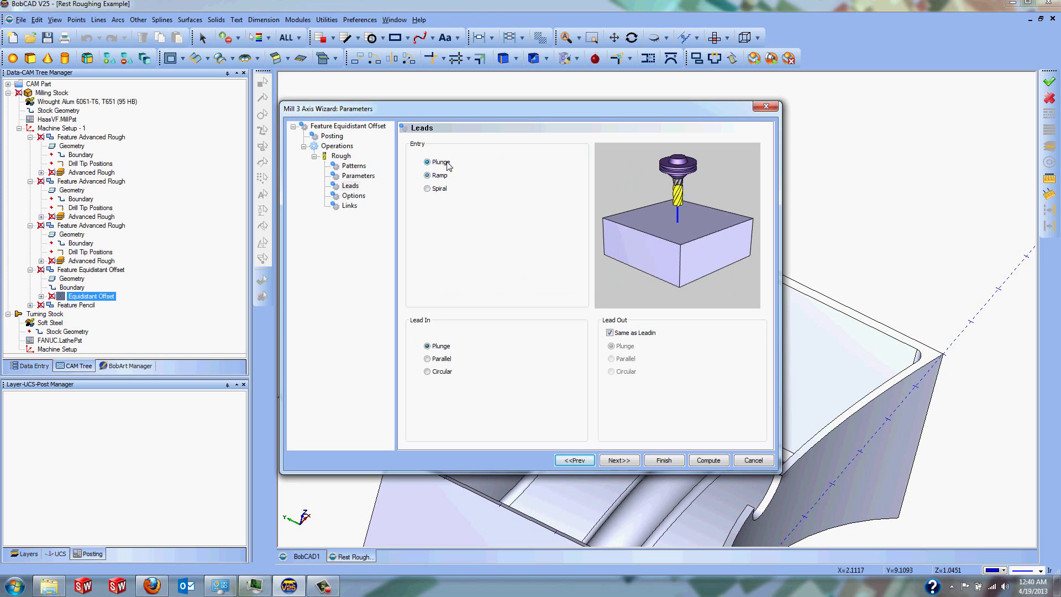
{"action": "left_click", "coordinate": [449, 191]}
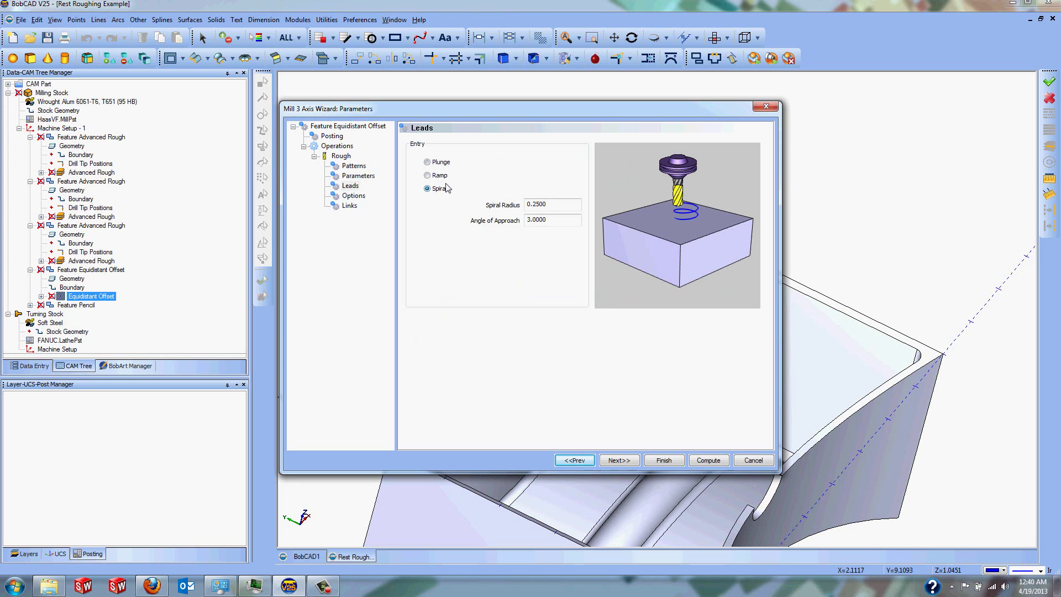
{"action": "left_click", "coordinate": [446, 160]}
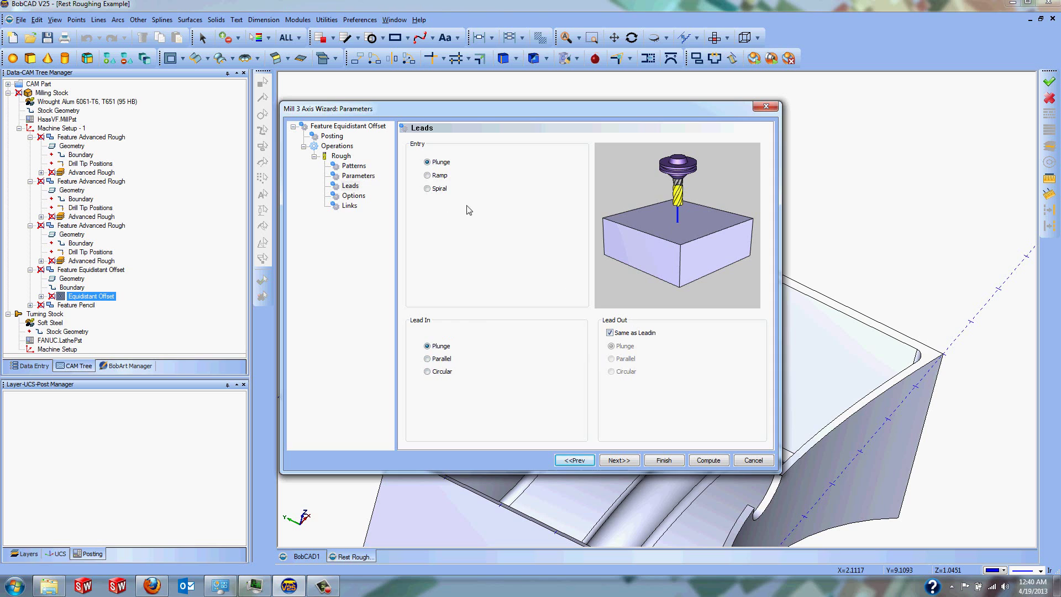
Step: Compare the Parallel and Circular lead-in types, and restore the Plunge lead-in
{"action": "left_click", "coordinate": [442, 359]}
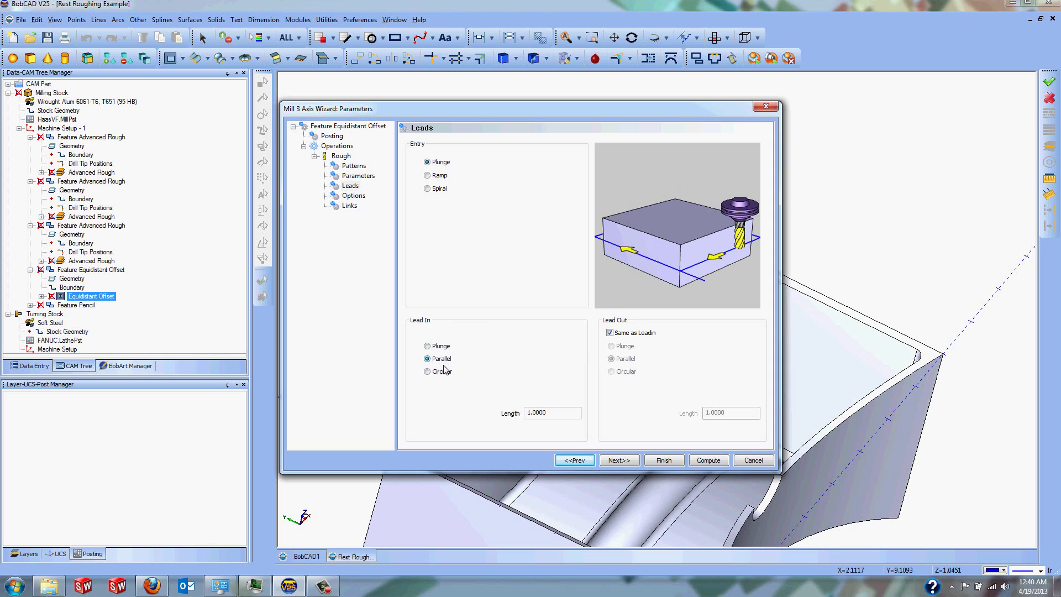
{"action": "left_click", "coordinate": [442, 371]}
{"action": "left_click", "coordinate": [428, 348]}
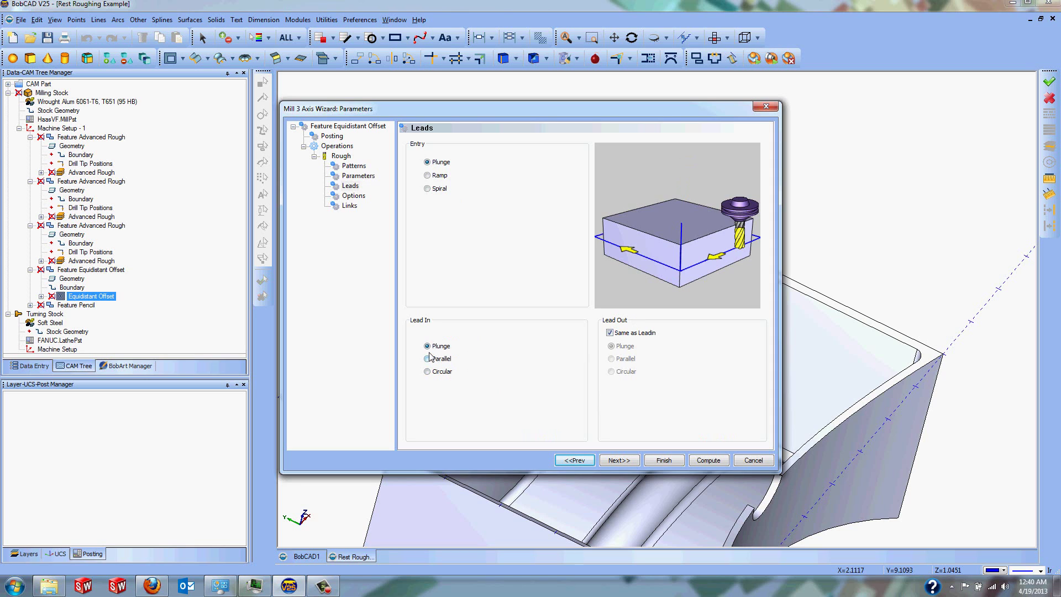
Step: Compare the Part Bottom and 3D Extents cutting extents of the Equidistant Offset, and restore Extents
{"action": "left_click", "coordinate": [358, 198]}
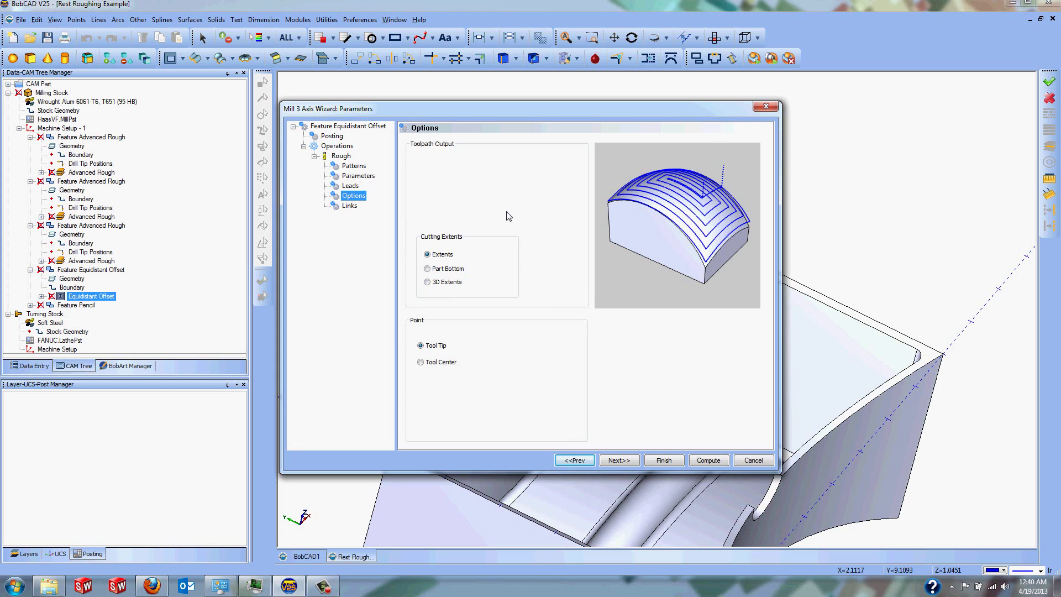
{"action": "left_click", "coordinate": [448, 272]}
{"action": "left_click", "coordinate": [448, 255]}
{"action": "left_click", "coordinate": [449, 270]}
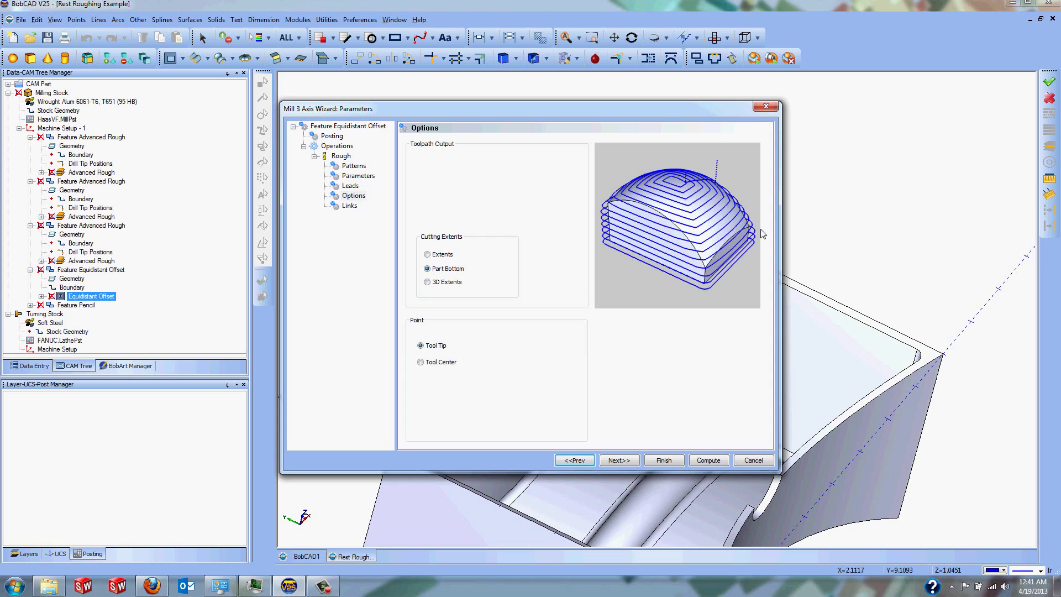
{"action": "left_click", "coordinate": [455, 282]}
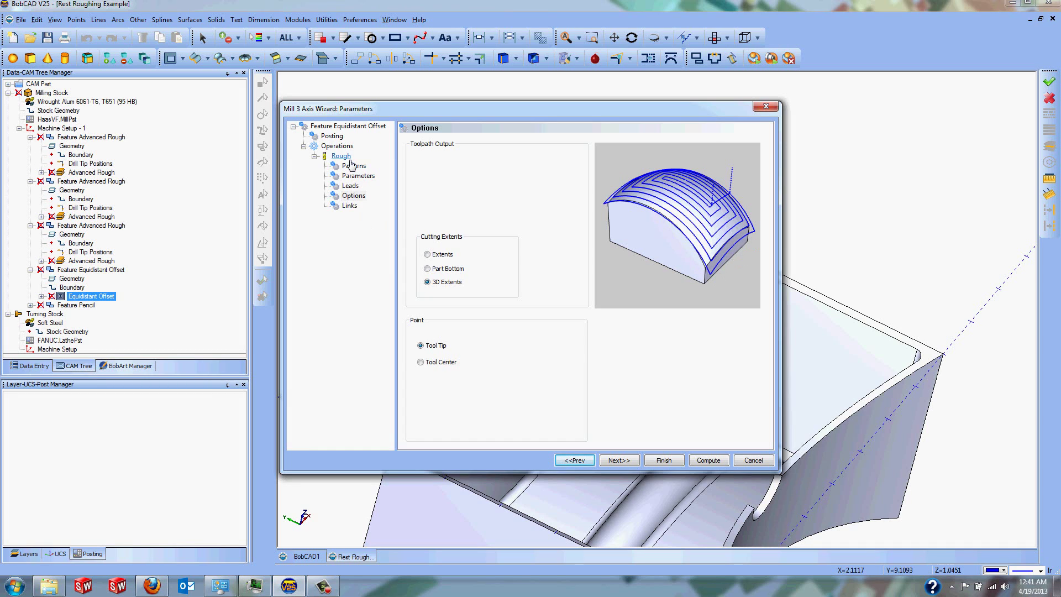
{"action": "left_click", "coordinate": [454, 255]}
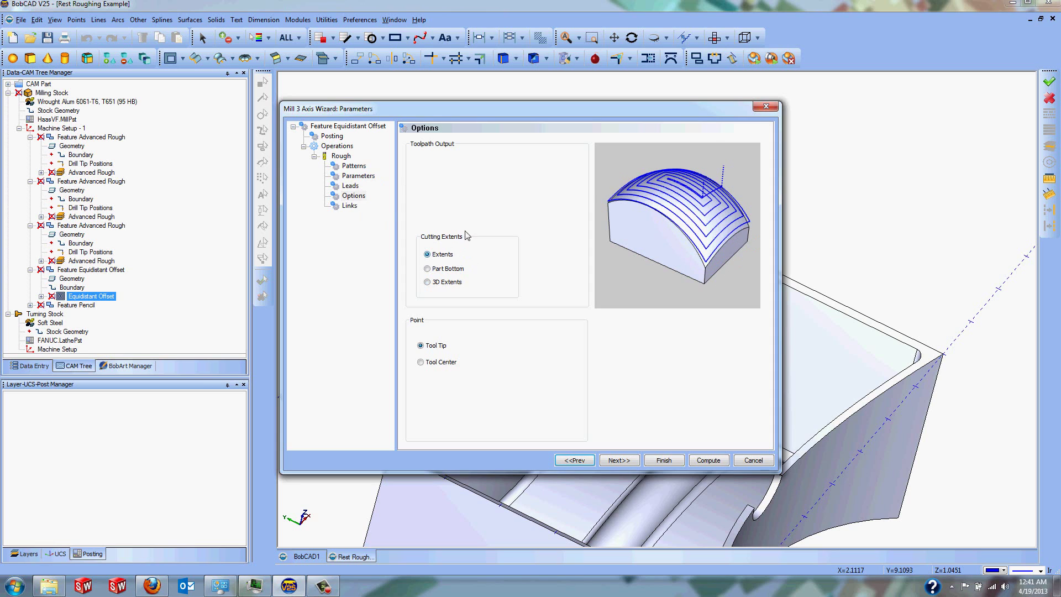
Step: Compare the Direct and S-Link link types, restore Follow, and finish editing the Equidistant Offset operation
{"action": "left_click", "coordinate": [349, 206]}
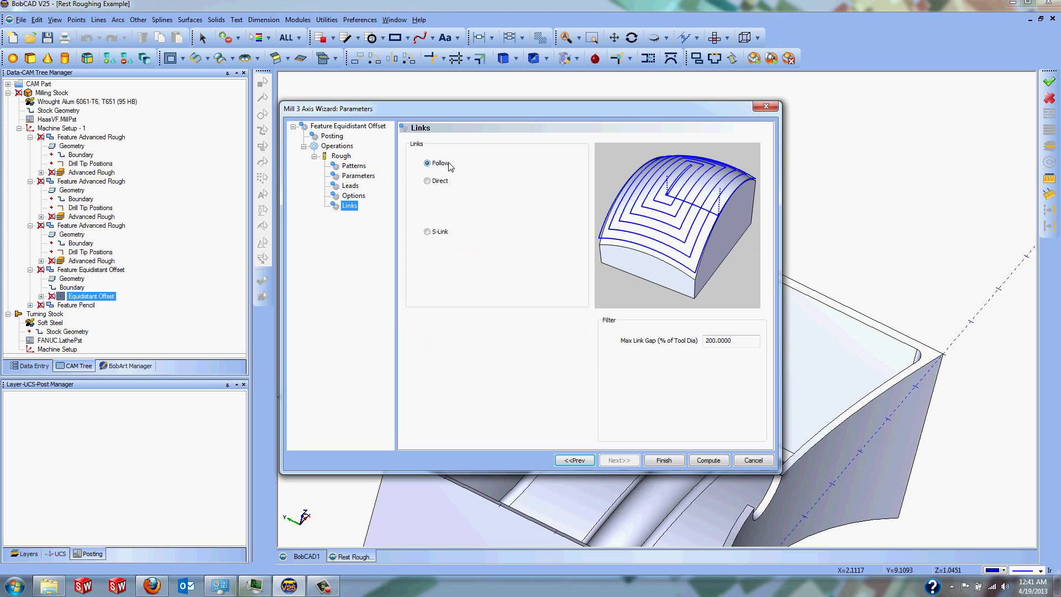
{"action": "left_click", "coordinate": [445, 183]}
{"action": "left_click", "coordinate": [439, 237]}
{"action": "left_click", "coordinate": [443, 164]}
{"action": "left_click", "coordinate": [669, 460]}
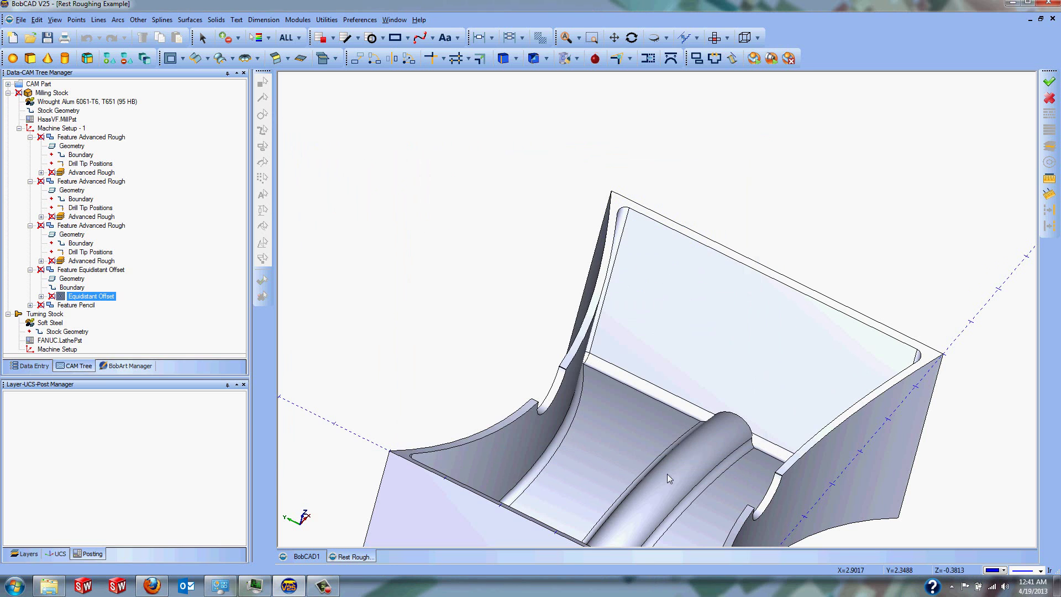
Step: Show the Equidistant Offset toolpath on the part and examine it from several angles, ending in an isometric view
{"action": "right_click", "coordinate": [102, 299]}
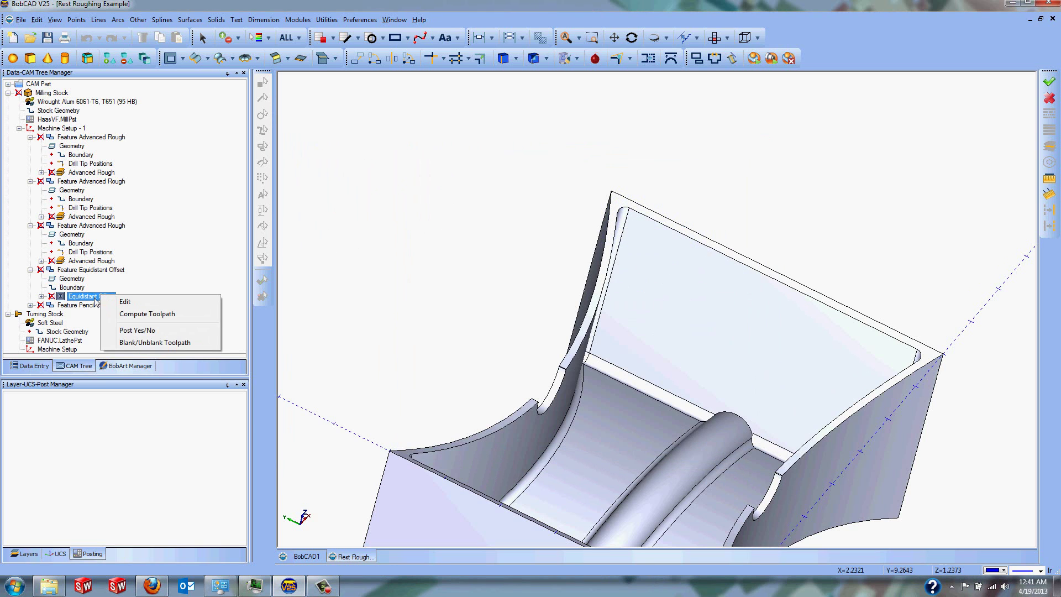
{"action": "left_click", "coordinate": [133, 343]}
{"action": "middle_click_drag", "start_coordinate": [663, 388], "coordinate": [630, 296]}
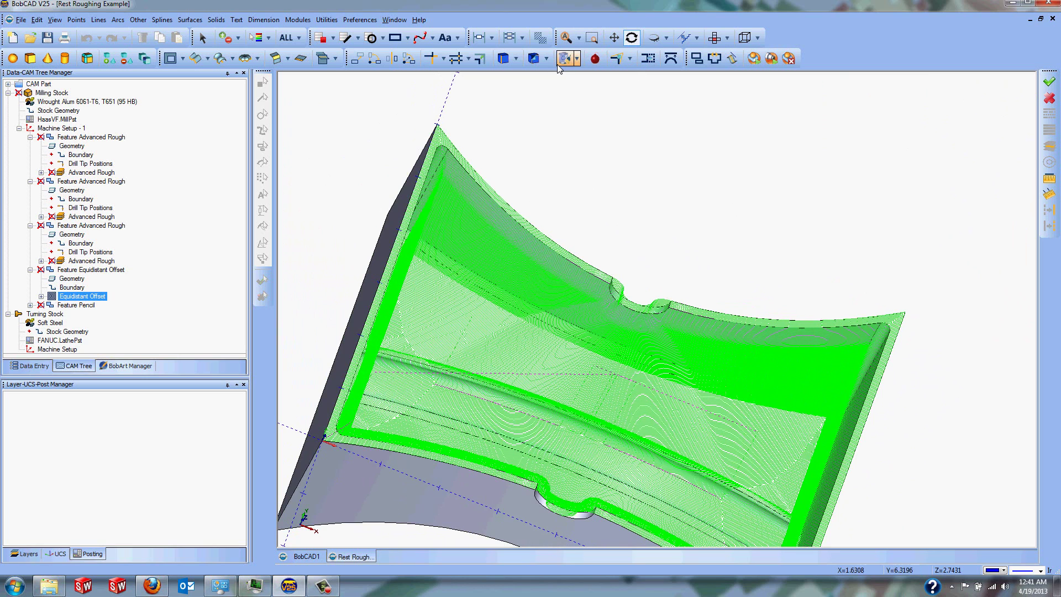
{"action": "left_click", "coordinate": [728, 38]}
{"action": "left_click", "coordinate": [746, 130]}
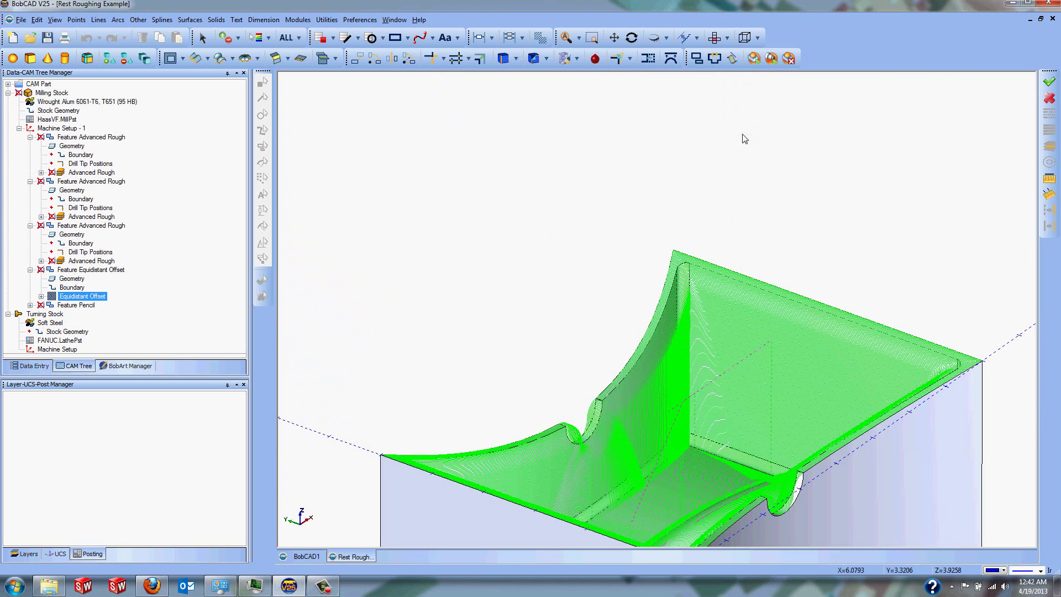
{"action": "left_click", "coordinate": [567, 39]}
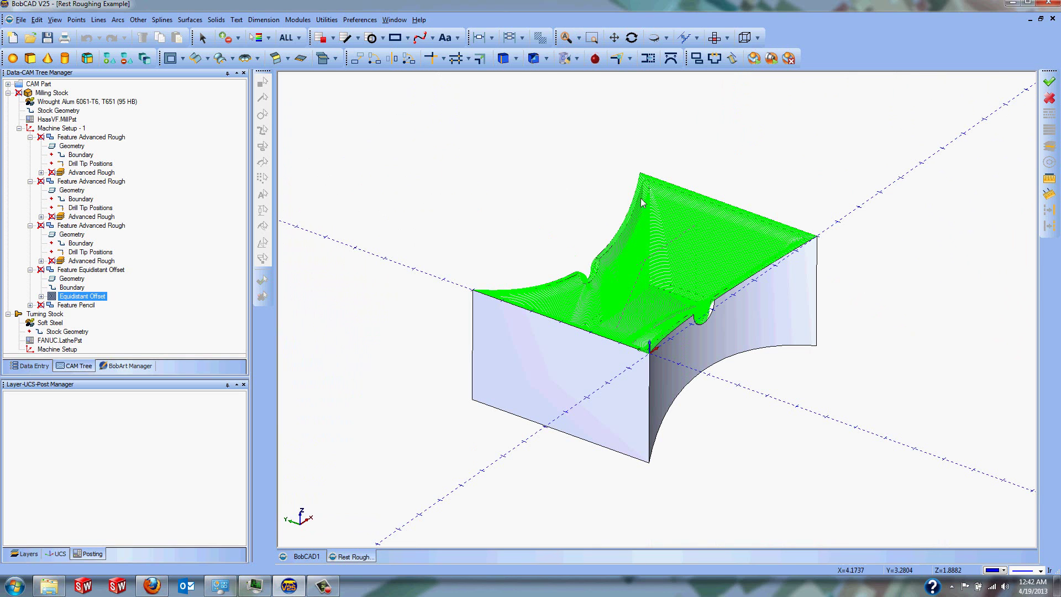
{"action": "left_click_drag", "start_coordinate": [644, 202], "coordinate": [686, 260]}
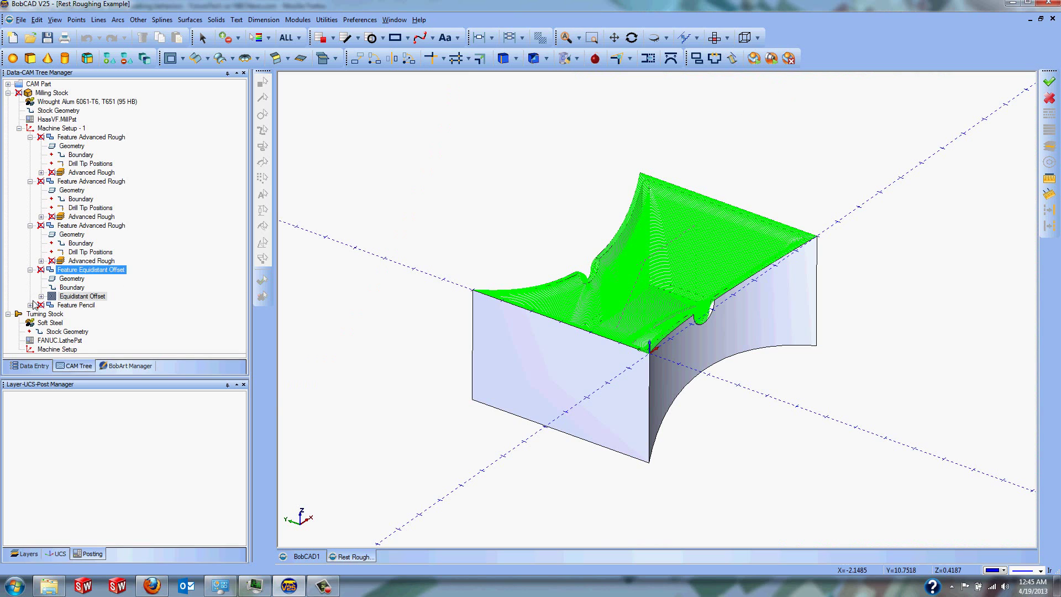
Step: Hide the Equidistant Offset toolpath so that only the part geometry is displayed
{"action": "left_click", "coordinate": [90, 261]}
{"action": "left_click", "coordinate": [83, 297]}
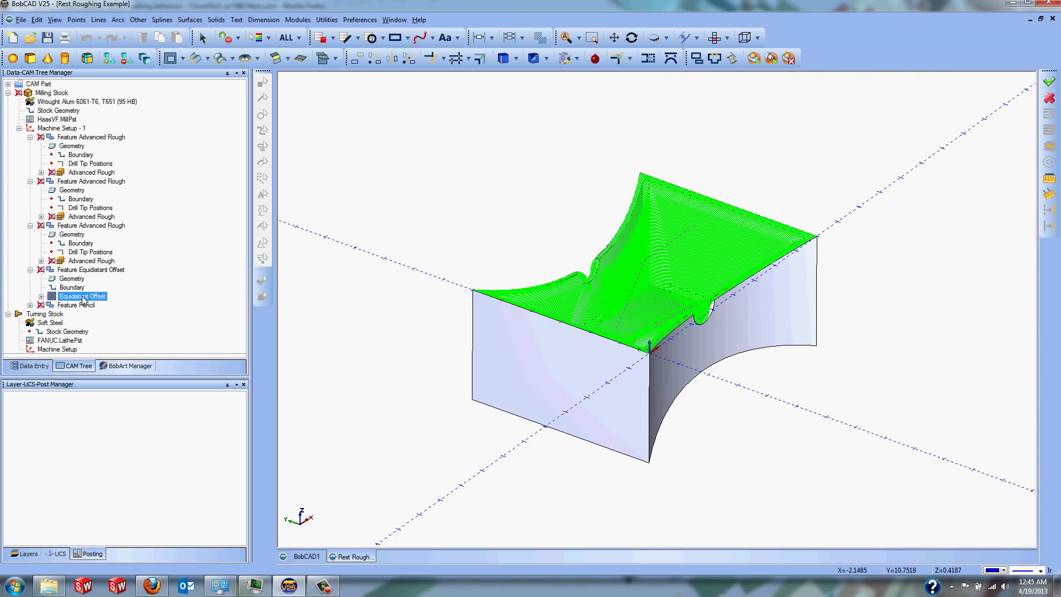
{"action": "right_click", "coordinate": [83, 299]}
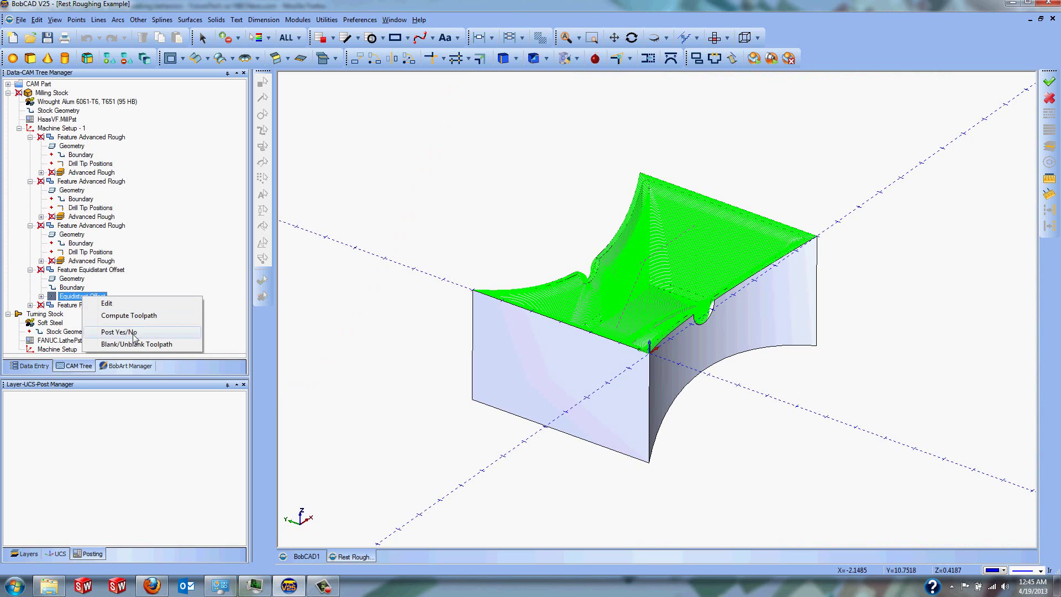
{"action": "left_click", "coordinate": [131, 341]}
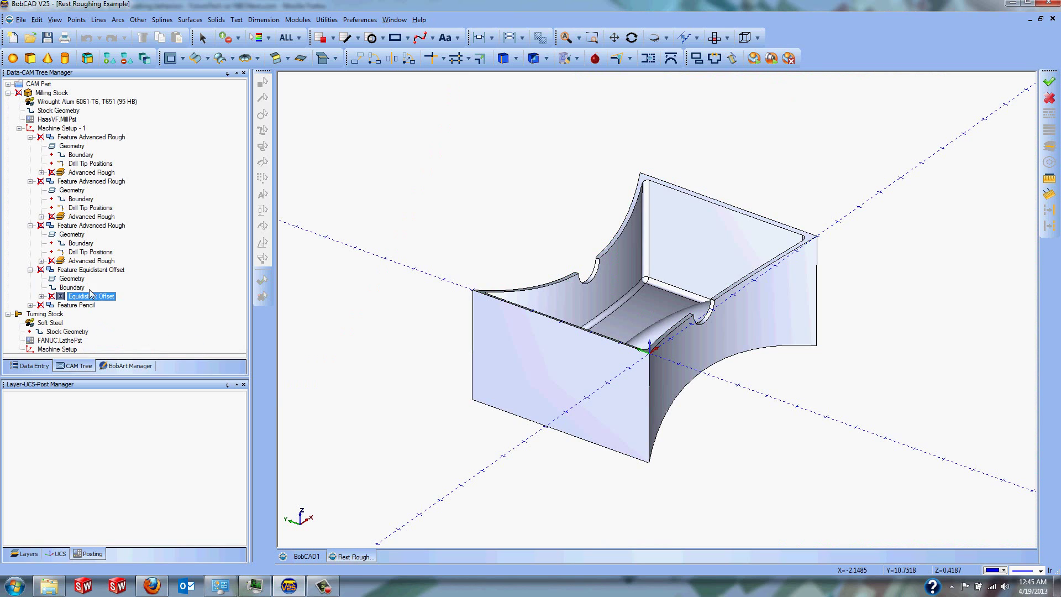
Step: Expand Feature Pencil in the machine setup and select its Pencil operation
{"action": "left_click", "coordinate": [53, 306], "text": "ctrl"}
{"action": "left_click", "coordinate": [65, 305]}
{"action": "left_click", "coordinate": [31, 314], "text": "ctrl"}
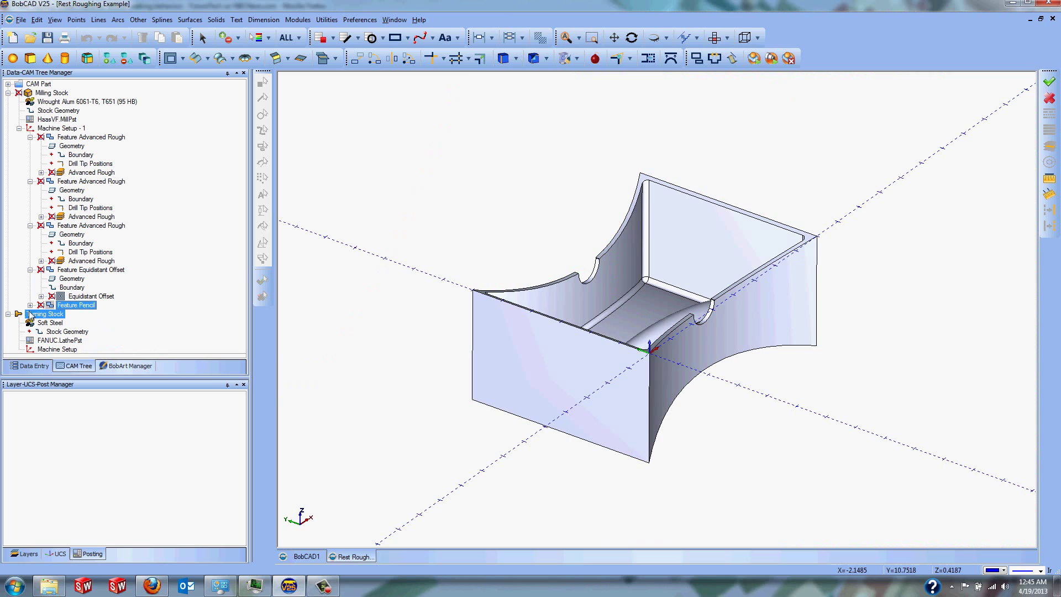
{"action": "left_click", "coordinate": [43, 312], "text": "ctrl"}
{"action": "left_click", "coordinate": [30, 305]}
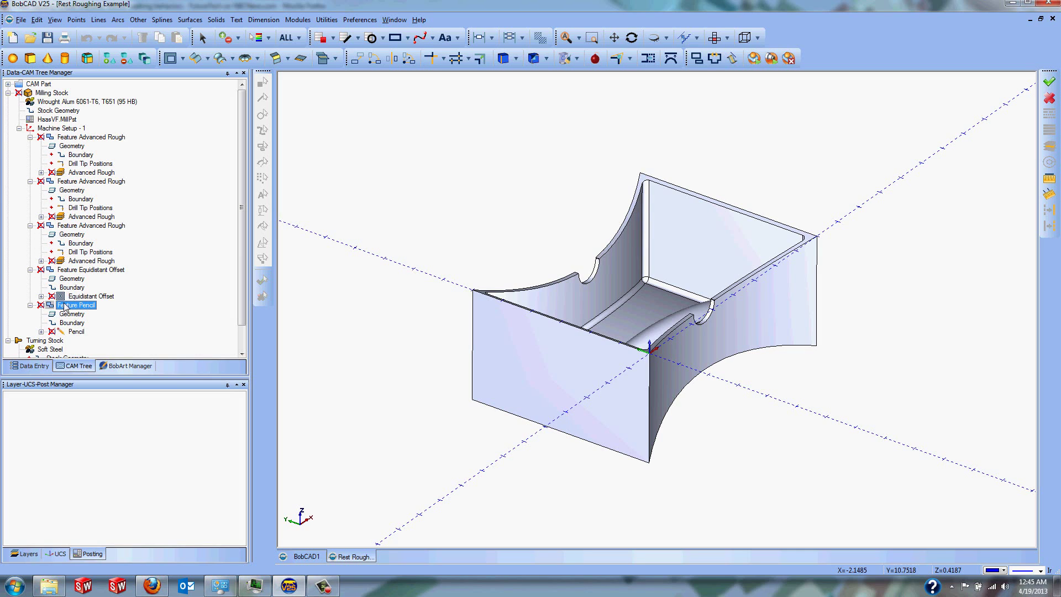
{"action": "left_click", "coordinate": [89, 296], "text": "ctrl"}
{"action": "left_click", "coordinate": [76, 332]}
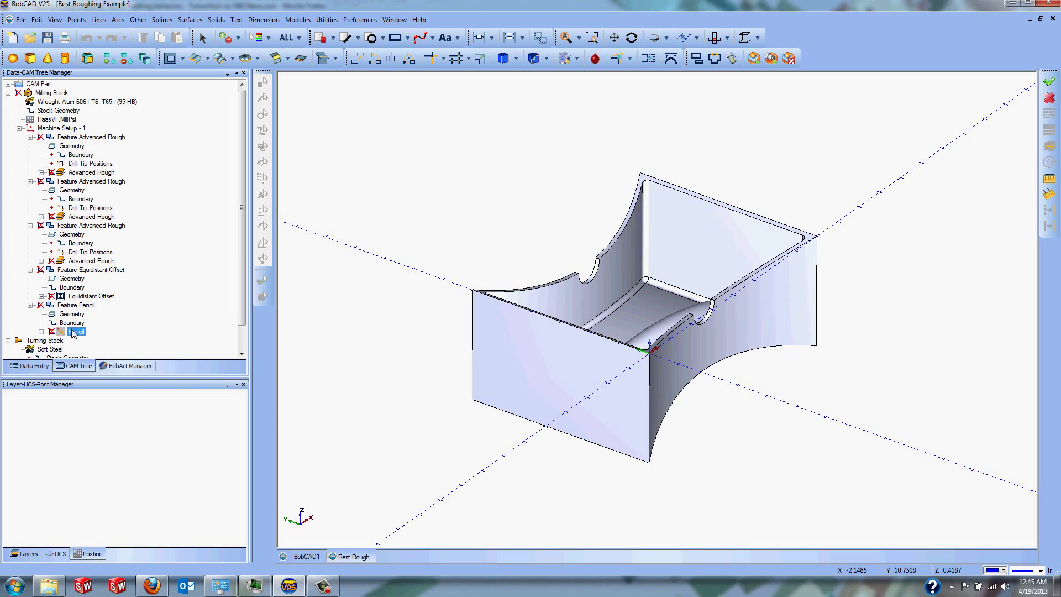
{"action": "right_click", "coordinate": [73, 332]}
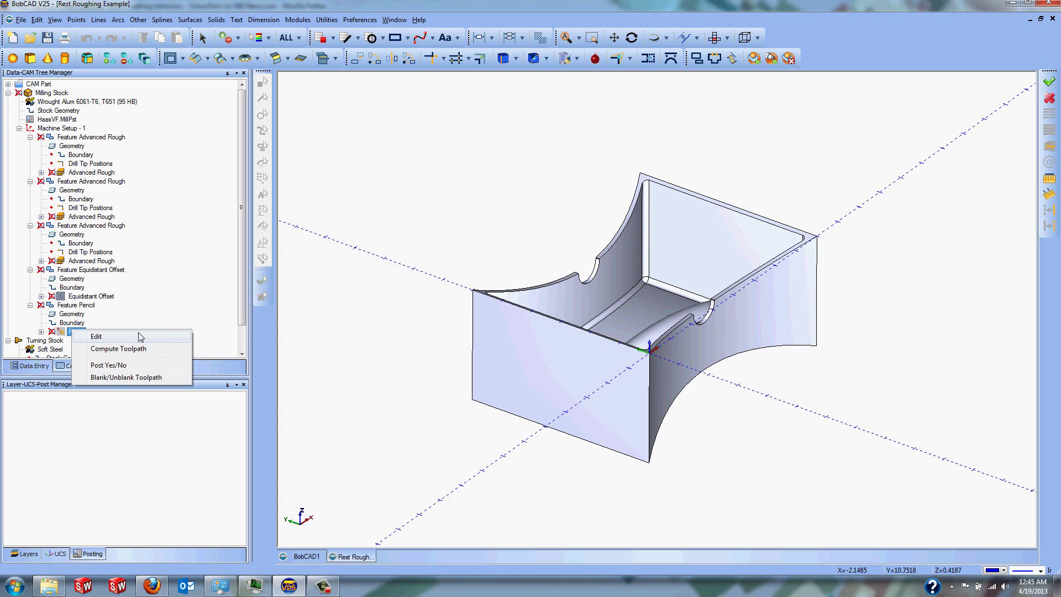
{"action": "left_click", "coordinate": [510, 239]}
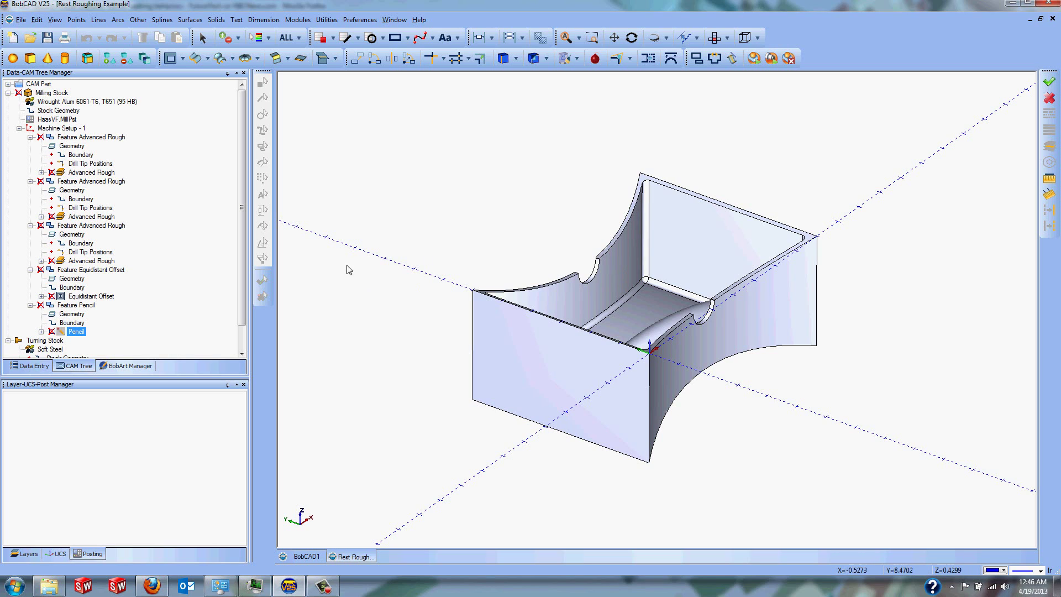
Step: Open the Pencil operation for editing, check its rapid movement planes and the available work offsets, and keep work offset 1
{"action": "right_click", "coordinate": [75, 332]}
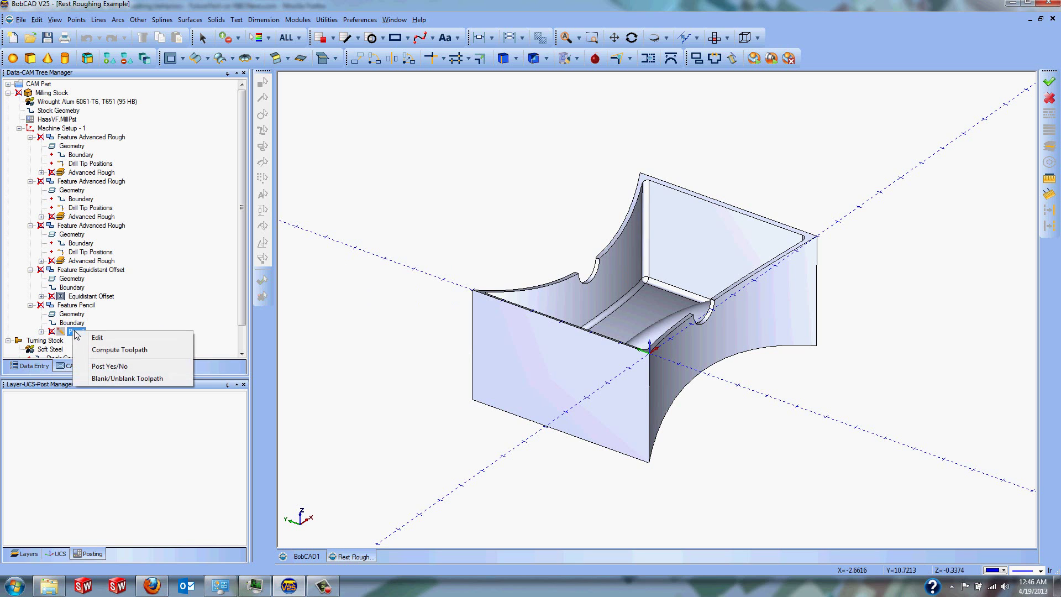
{"action": "left_click", "coordinate": [98, 337]}
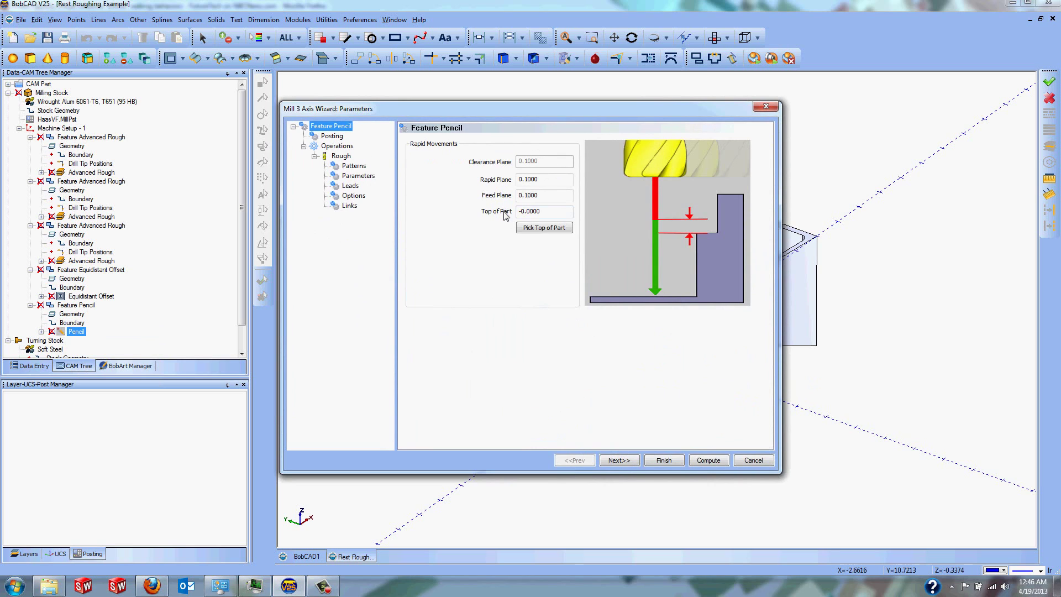
{"action": "left_click", "coordinate": [332, 136]}
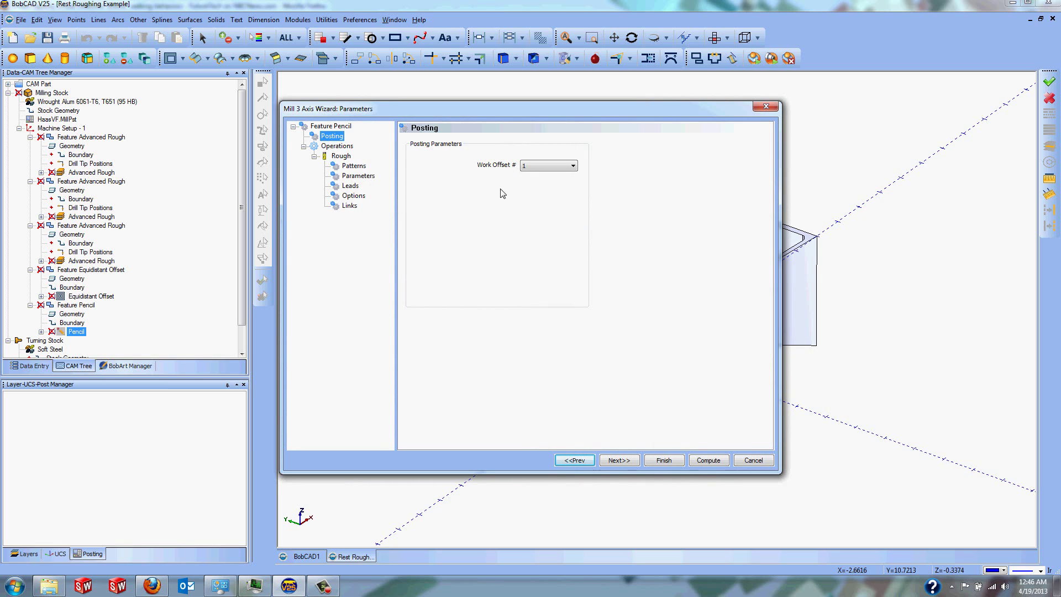
{"action": "left_click", "coordinate": [539, 165]}
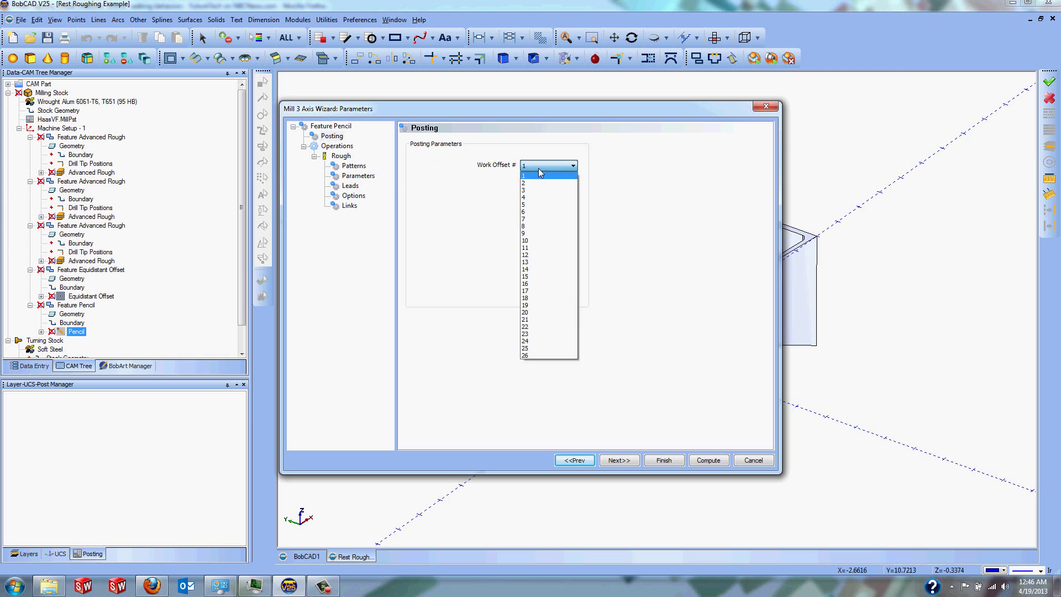
{"action": "left_click", "coordinate": [541, 173]}
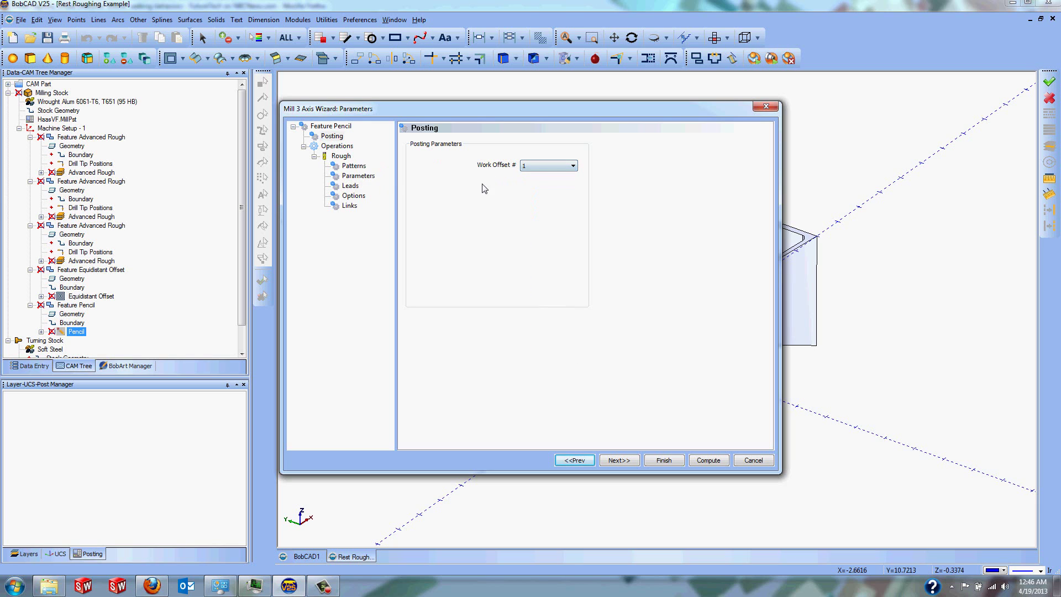
Step: Check the Pencil operation's tool data, preview the Conventional Mill cut direction, and restore Climb Mill
{"action": "left_click", "coordinate": [341, 156]}
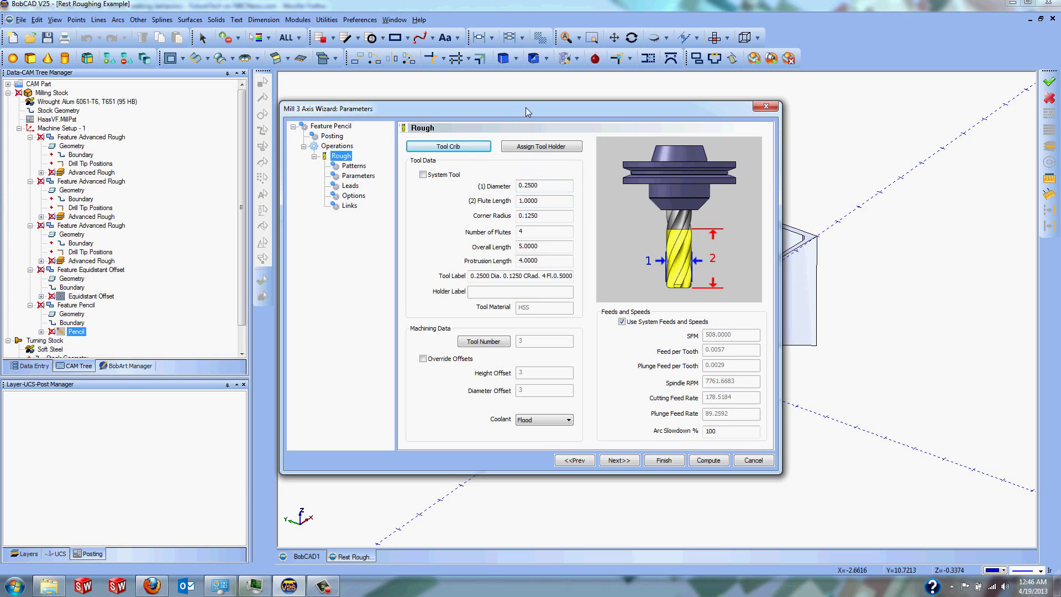
{"action": "left_click_drag", "start_coordinate": [526, 112], "coordinate": [278, 119]}
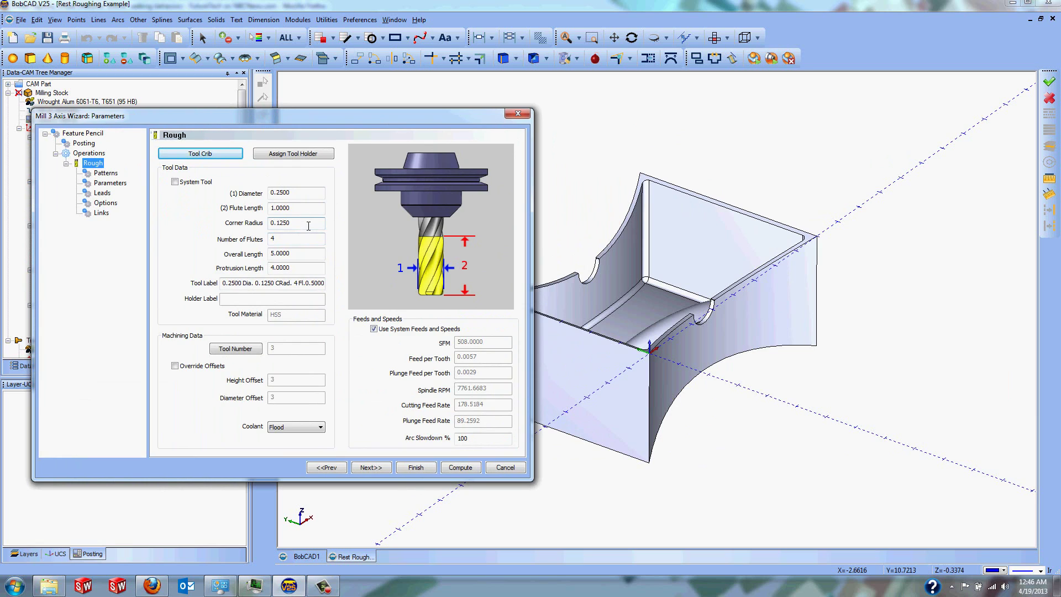
{"action": "left_click", "coordinate": [108, 174]}
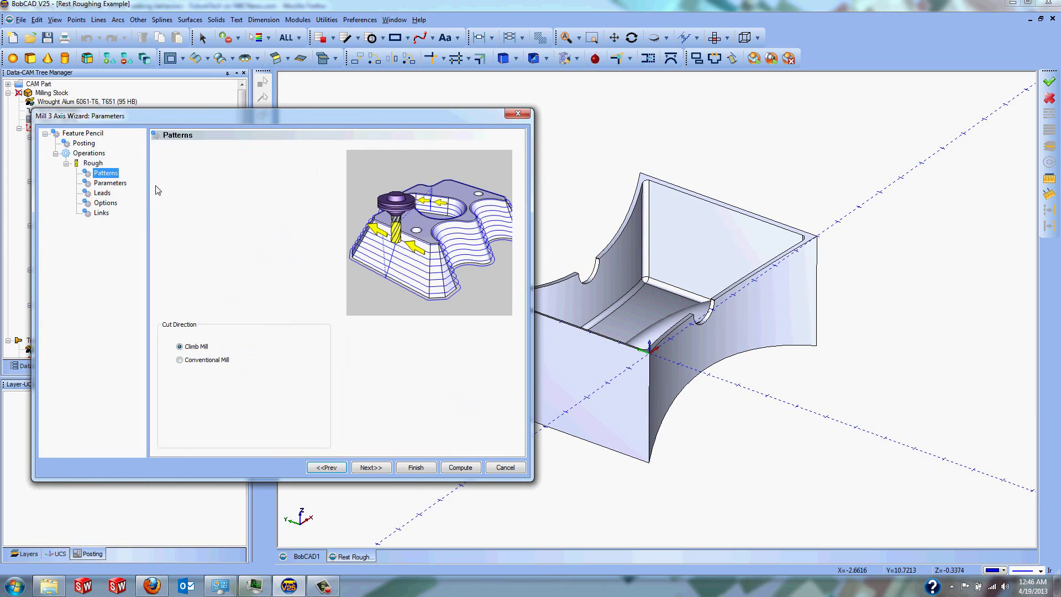
{"action": "left_click", "coordinate": [209, 359]}
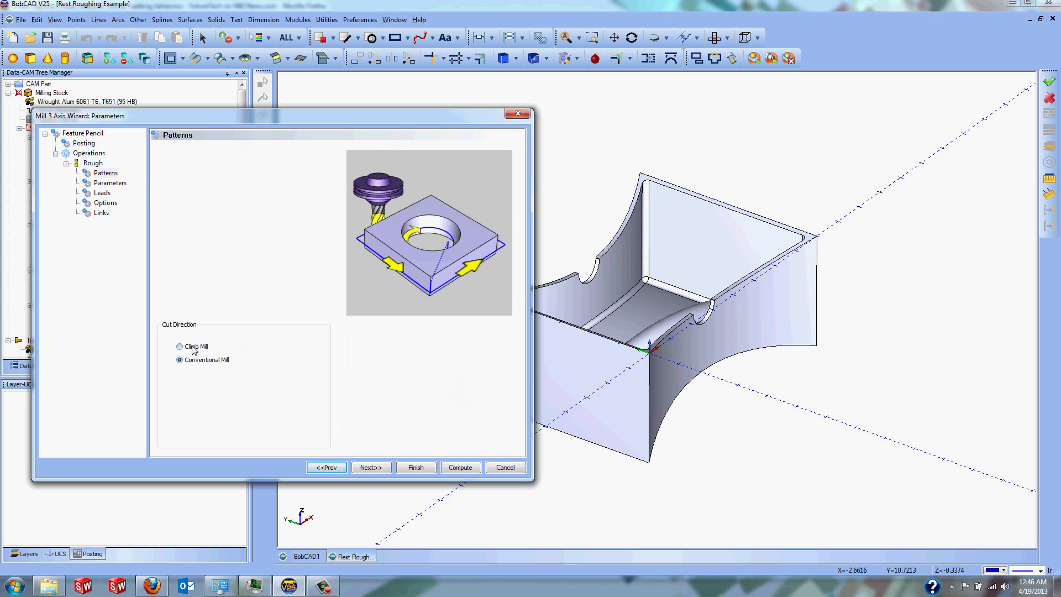
{"action": "left_click", "coordinate": [192, 346]}
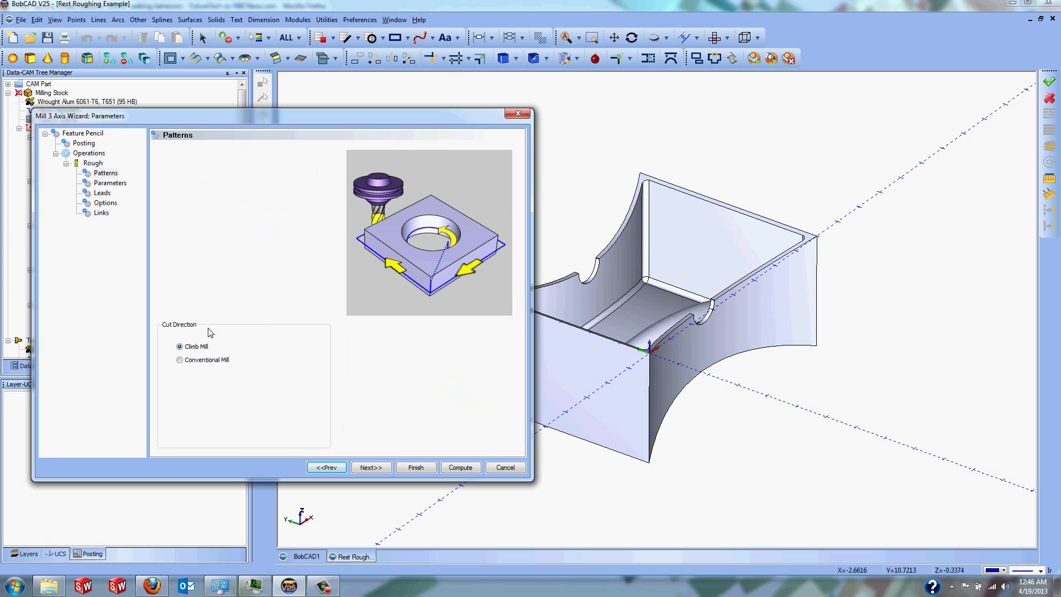
Step: Review the Pencil's allowance and machining tolerance, preview the Multiple Passes option, and disable it again
{"action": "left_click", "coordinate": [110, 184]}
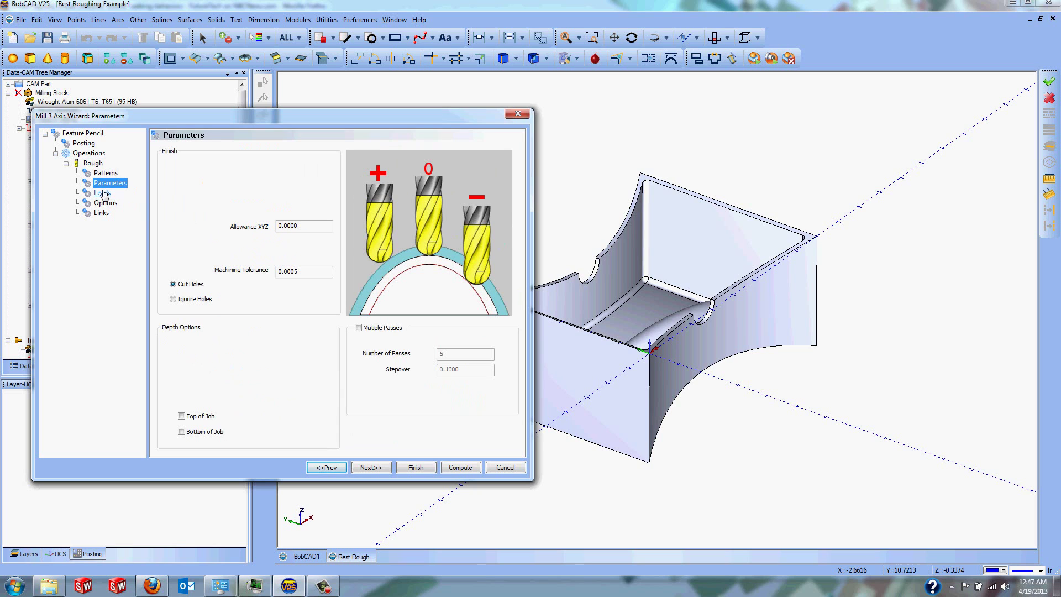
{"action": "left_click", "coordinate": [298, 224]}
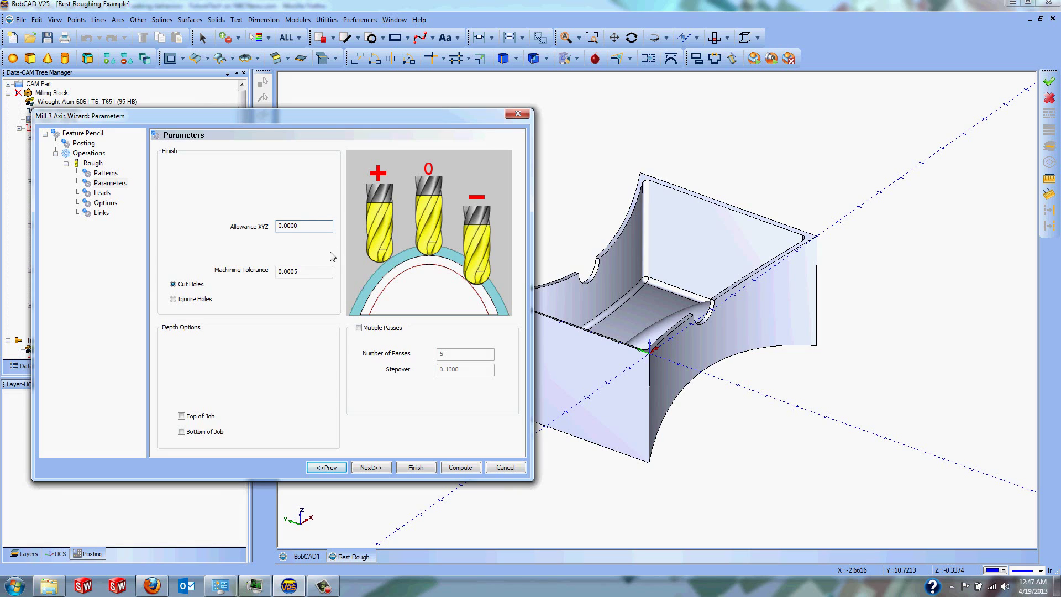
{"action": "left_click", "coordinate": [293, 271]}
{"action": "left_click", "coordinate": [395, 330]}
{"action": "double_click", "coordinate": [456, 352]}
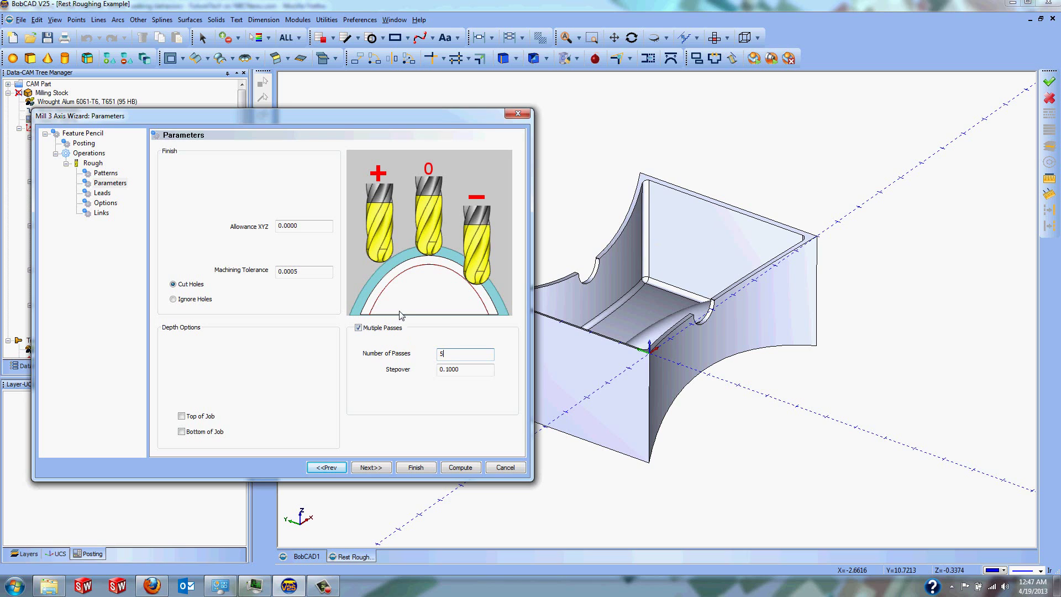
{"action": "left_click", "coordinate": [386, 329]}
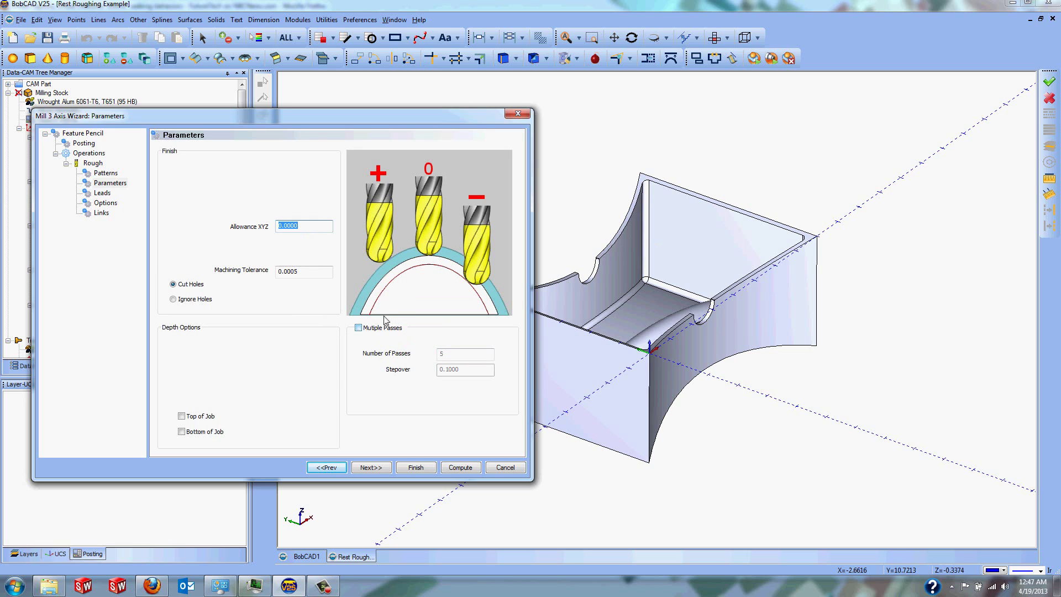
Step: Preview the Parallel lead-in type for the Pencil operation, and restore the Vertical lead-in
{"action": "left_click", "coordinate": [100, 193]}
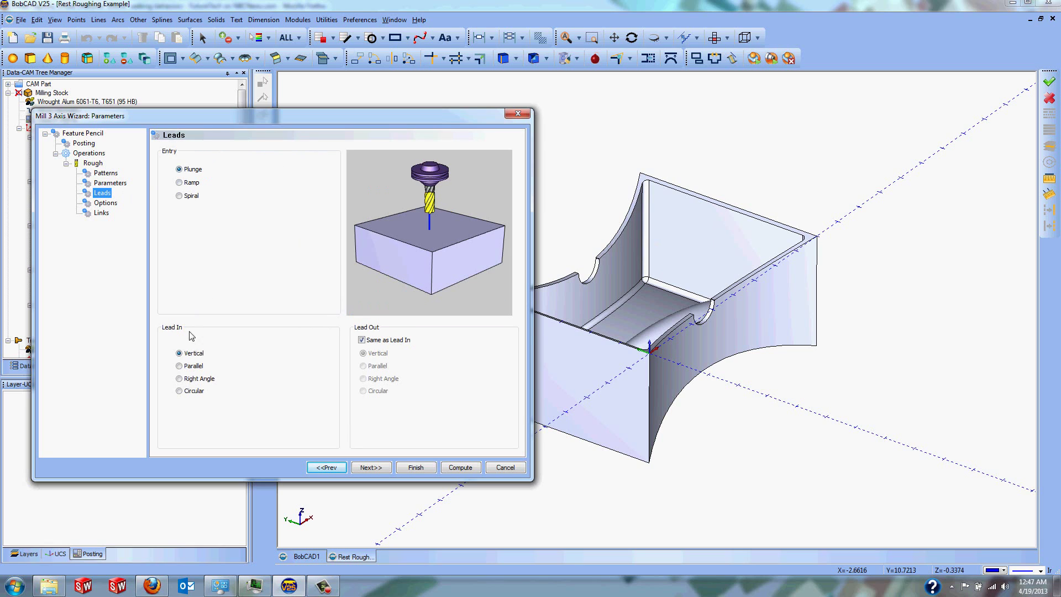
{"action": "left_click", "coordinate": [199, 367]}
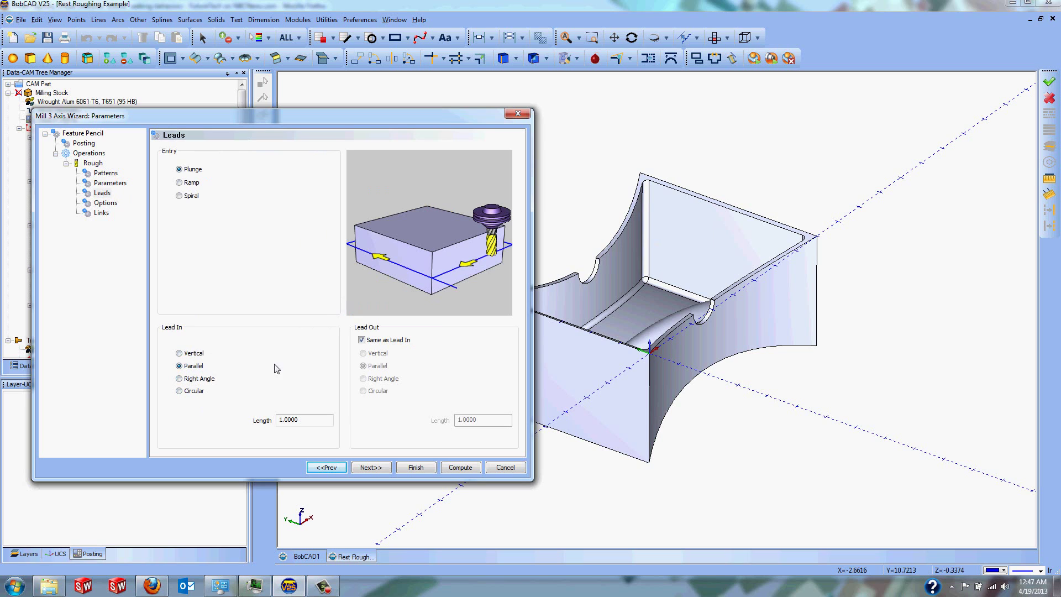
{"action": "left_click", "coordinate": [194, 356]}
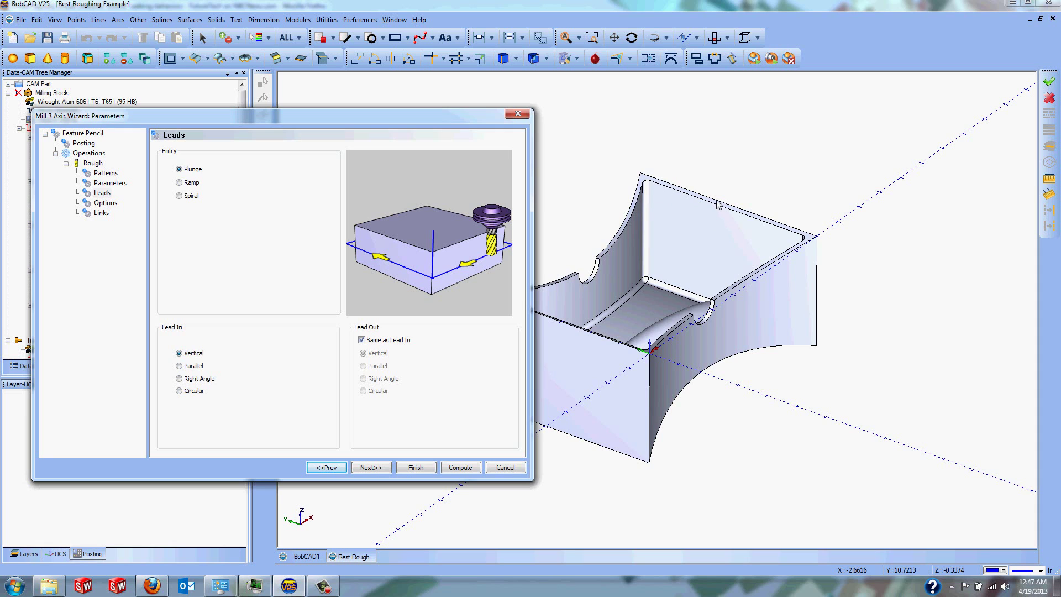
Step: Compare Tool Center with Tool Tip as the Pencil's toolpath output point, and restore Tool Tip
{"action": "left_click", "coordinate": [106, 204]}
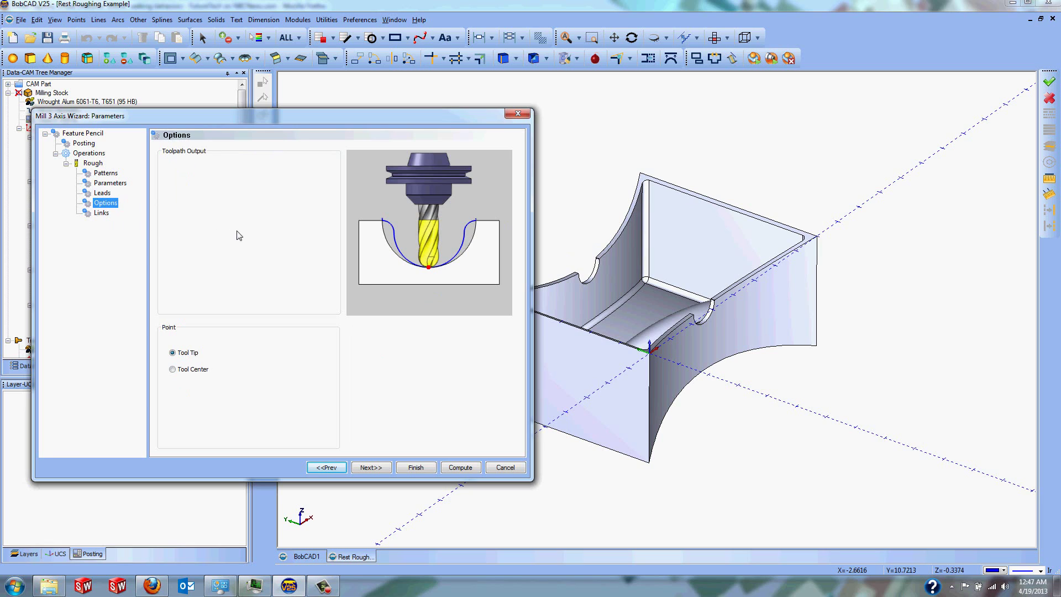
{"action": "left_click", "coordinate": [196, 372]}
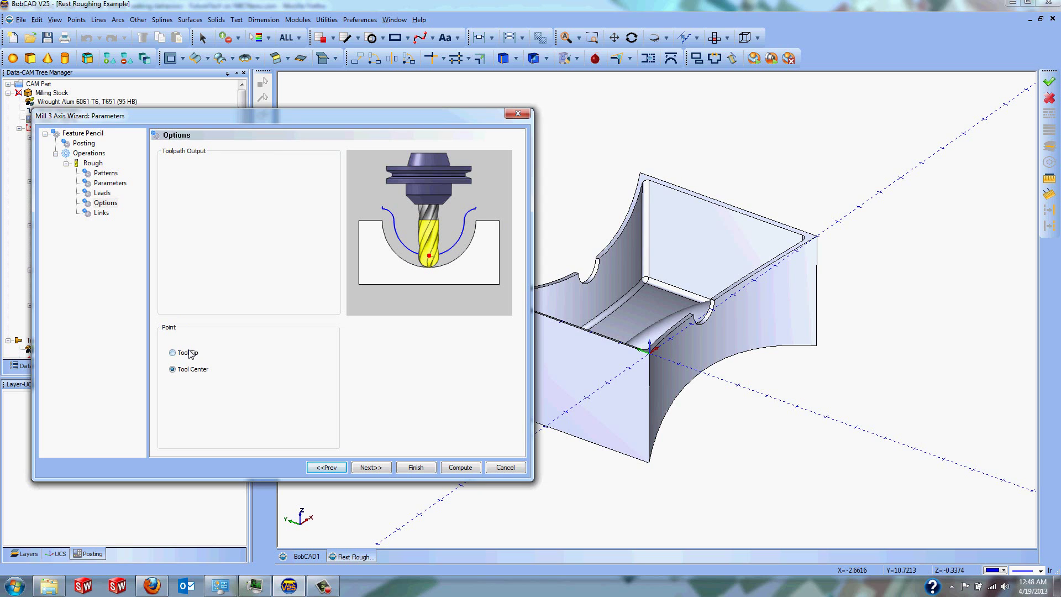
{"action": "left_click", "coordinate": [188, 353]}
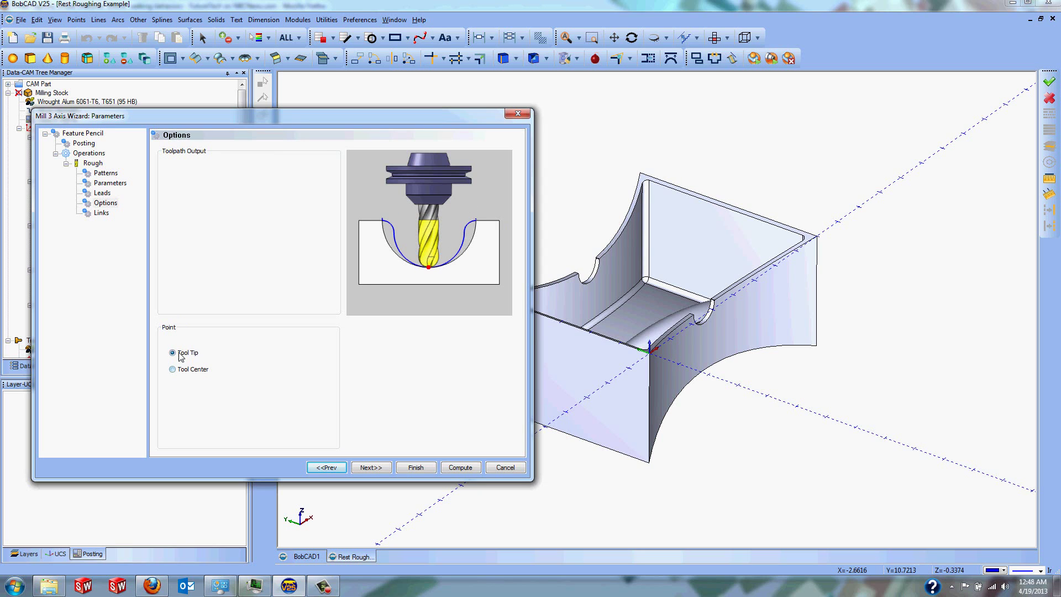
Step: Preview the Direct and S-Link link types for the Pencil operation, restore Follow, and finish the wizard
{"action": "left_click", "coordinate": [102, 214]}
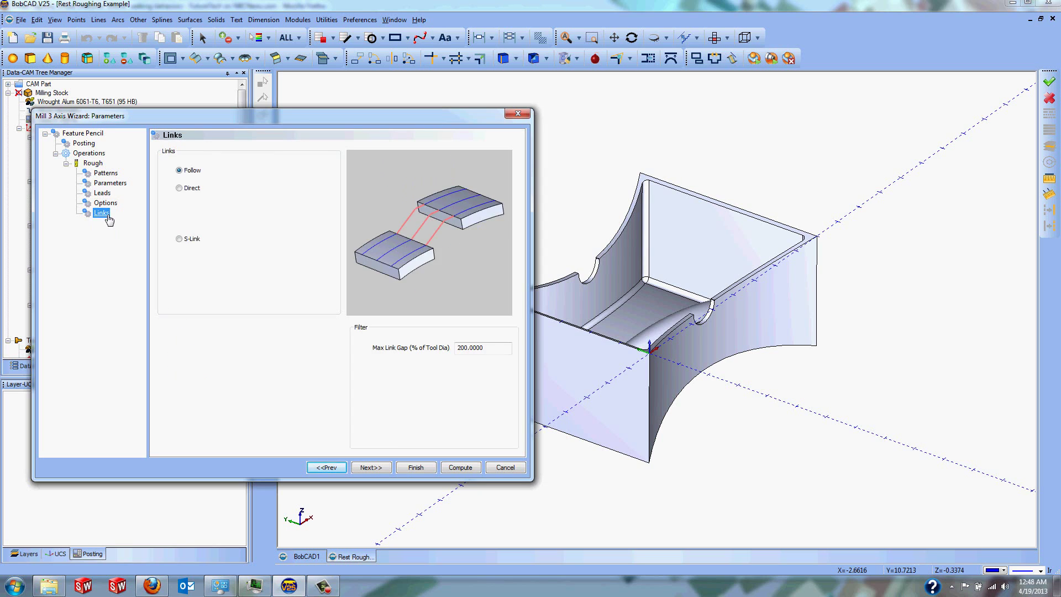
{"action": "left_click", "coordinate": [180, 188]}
{"action": "left_click", "coordinate": [184, 243]}
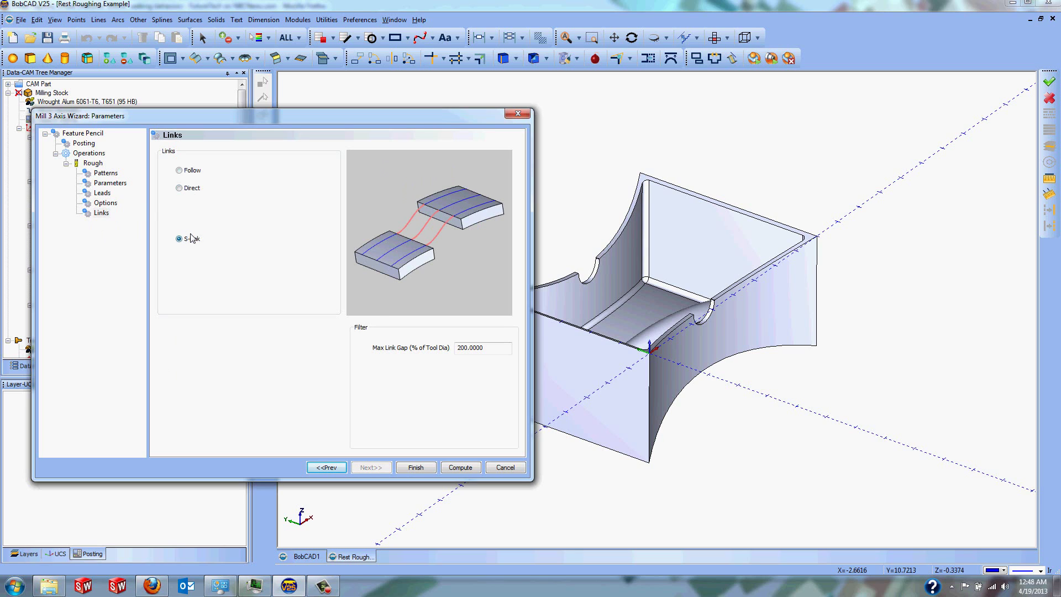
{"action": "left_click", "coordinate": [180, 188]}
{"action": "left_click", "coordinate": [185, 190]}
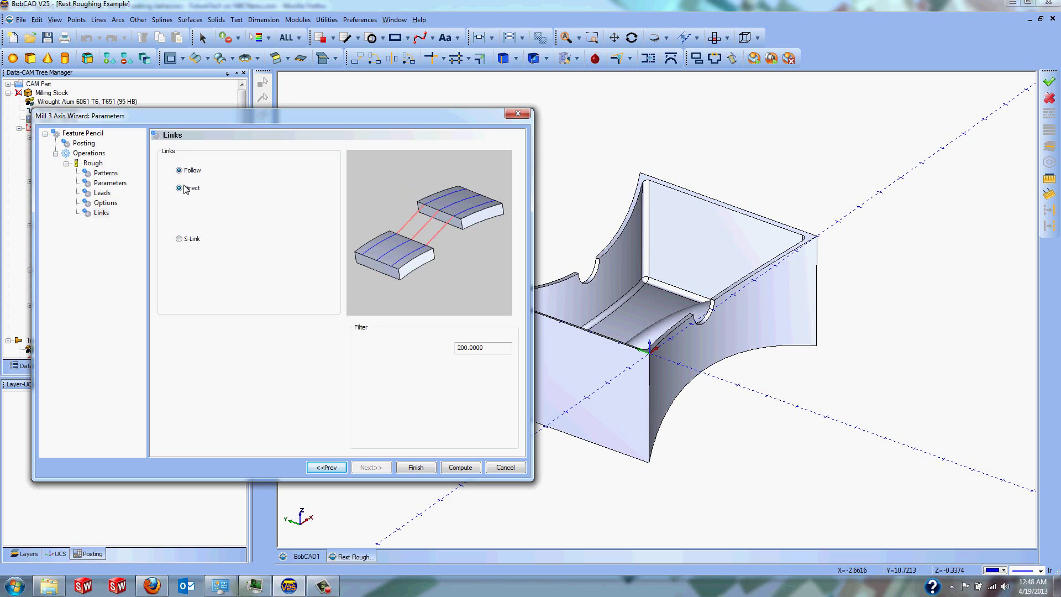
{"action": "left_click", "coordinate": [190, 243]}
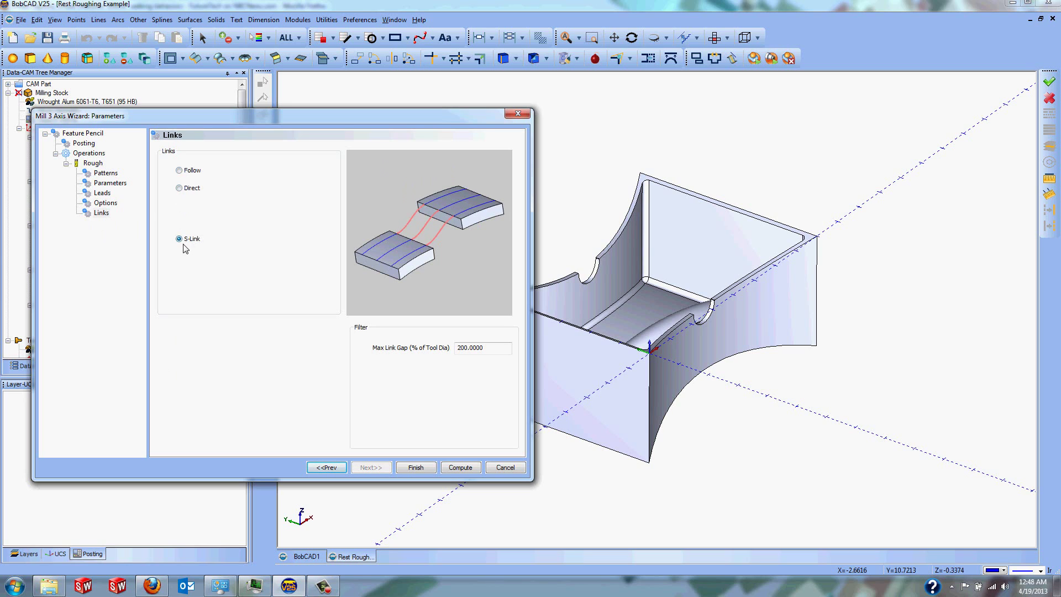
{"action": "left_click", "coordinate": [192, 171]}
{"action": "left_click", "coordinate": [423, 466]}
Step: Unblank the Pencil toolpath and inspect its passes along the cavity's inside corners and floor fillets
{"action": "right_click", "coordinate": [69, 332]}
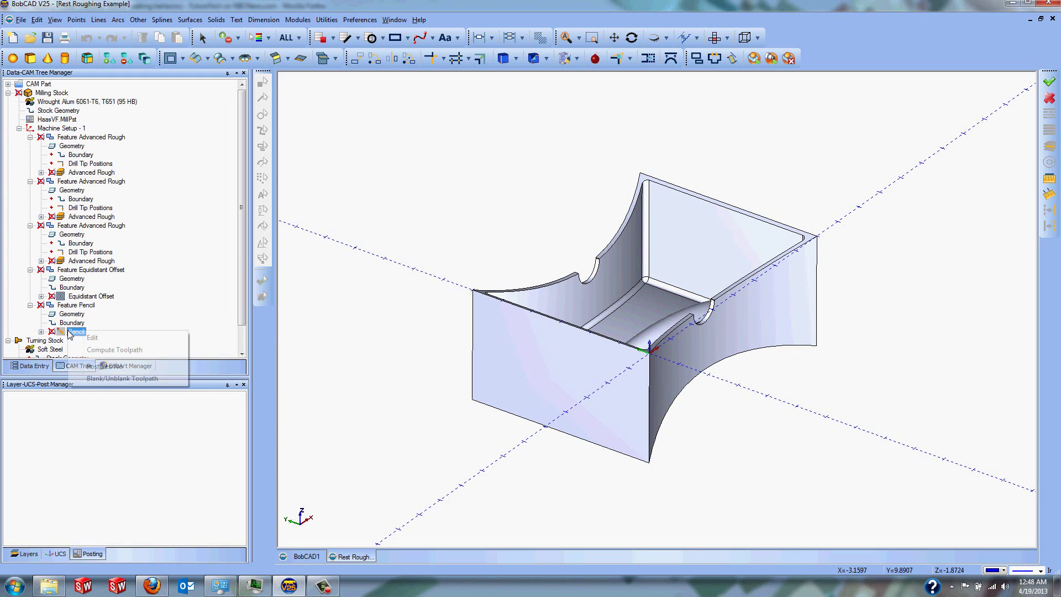
{"action": "left_click", "coordinate": [106, 378]}
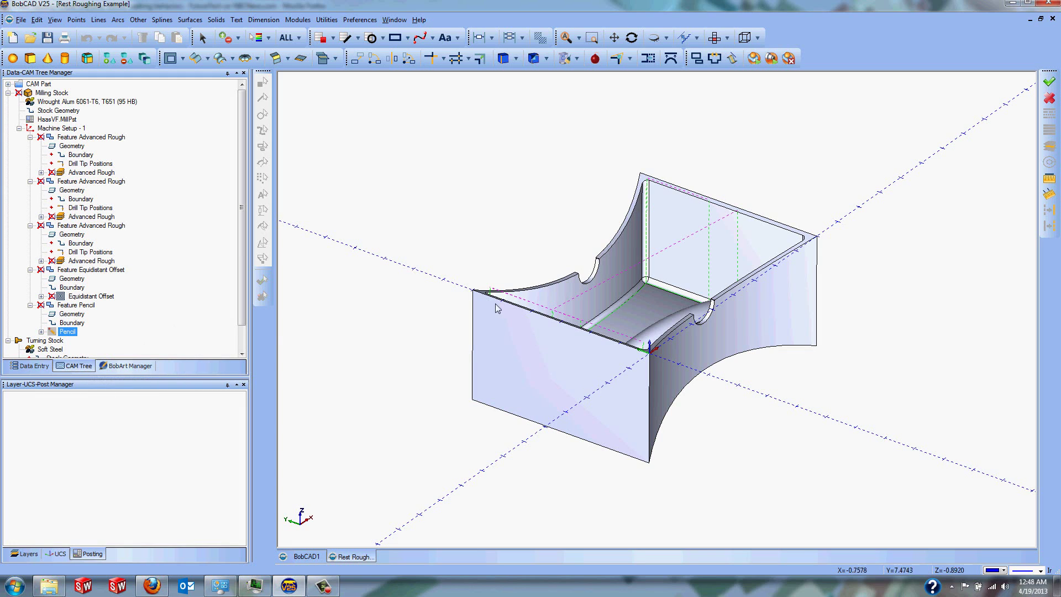
{"action": "scroll", "coordinate": [629, 174], "scroll_direction": "up", "scroll_amount": 5}
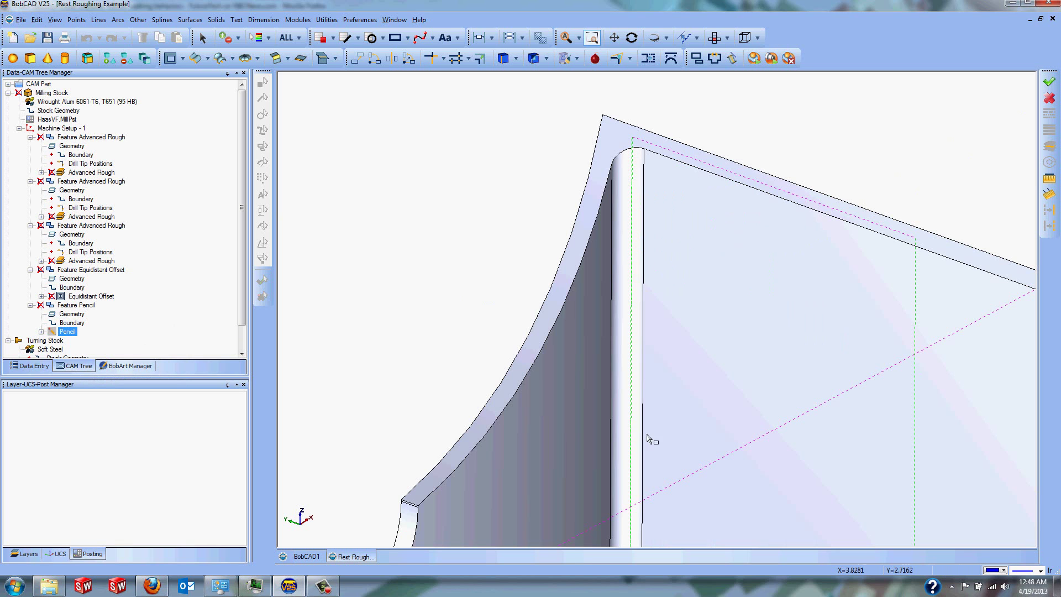
{"action": "scroll", "coordinate": [644, 439], "scroll_direction": "down", "scroll_amount": 5}
{"action": "middle_click_drag", "start_coordinate": [635, 436], "coordinate": [733, 441]}
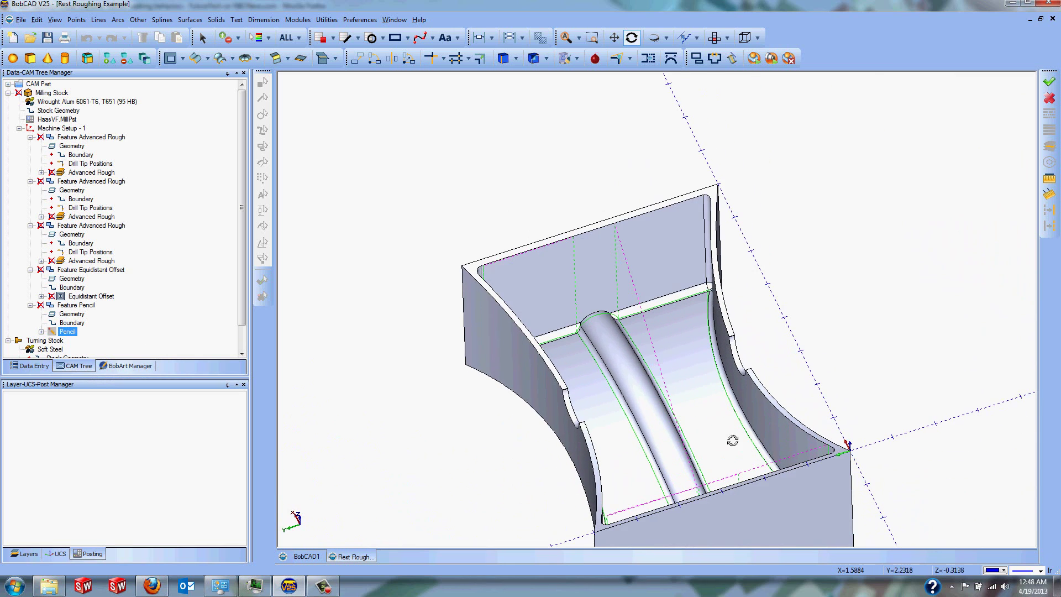
{"action": "middle_click_drag", "start_coordinate": [583, 355], "coordinate": [609, 351]}
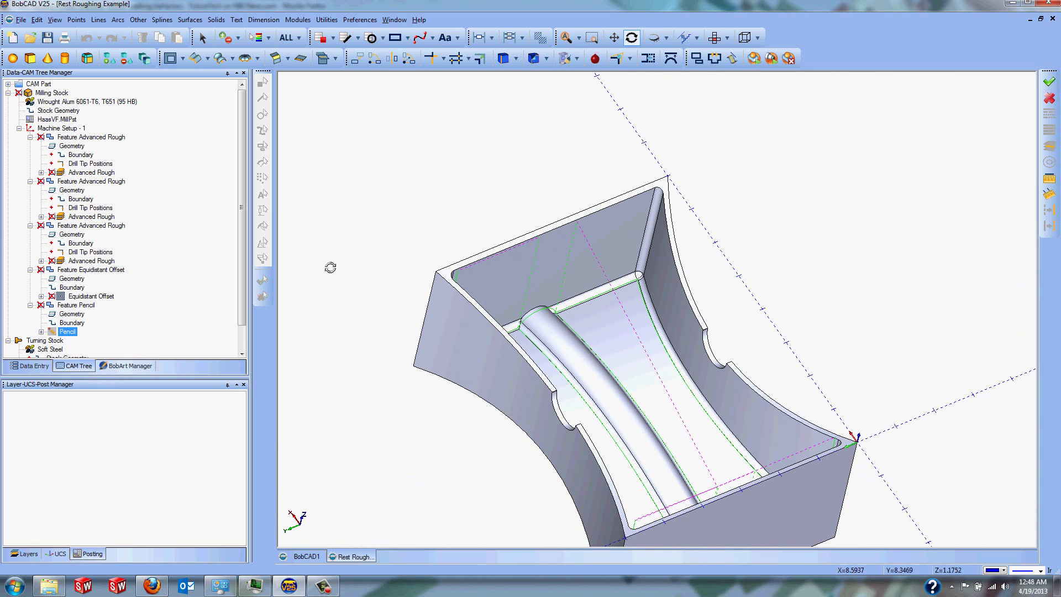
{"action": "left_click", "coordinate": [127, 323]}
{"action": "left_click", "coordinate": [145, 332]}
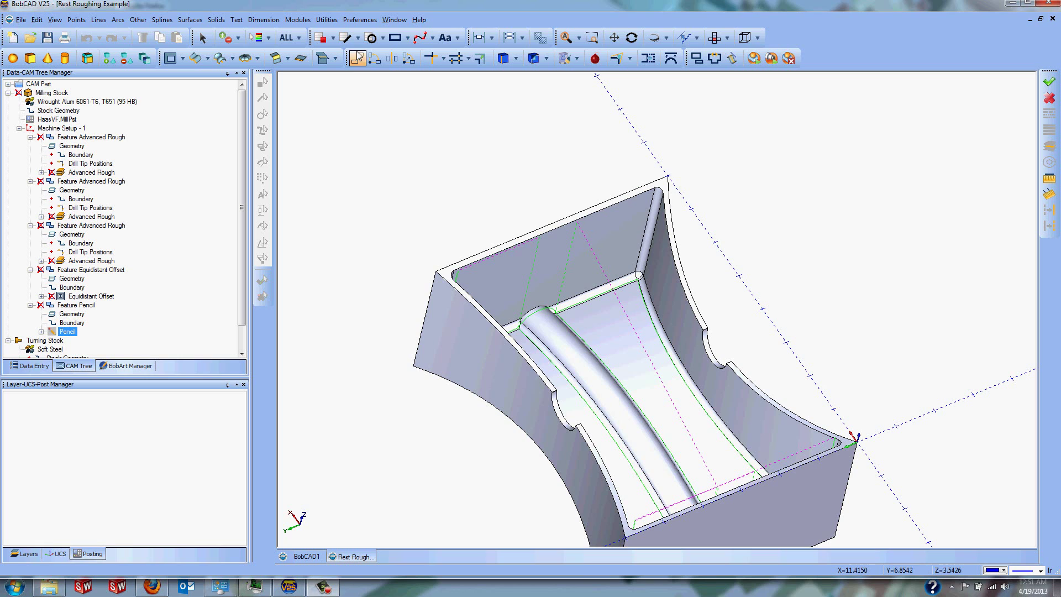
Step: Start the mill simulation for the programmed operations
{"action": "left_click", "coordinate": [298, 20]}
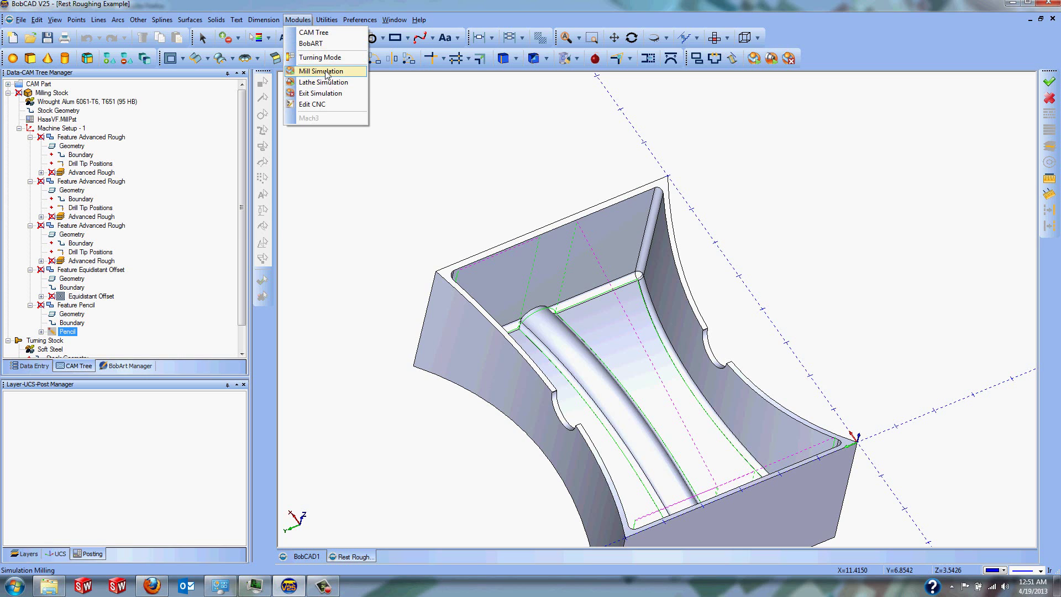
{"action": "left_click", "coordinate": [295, 73]}
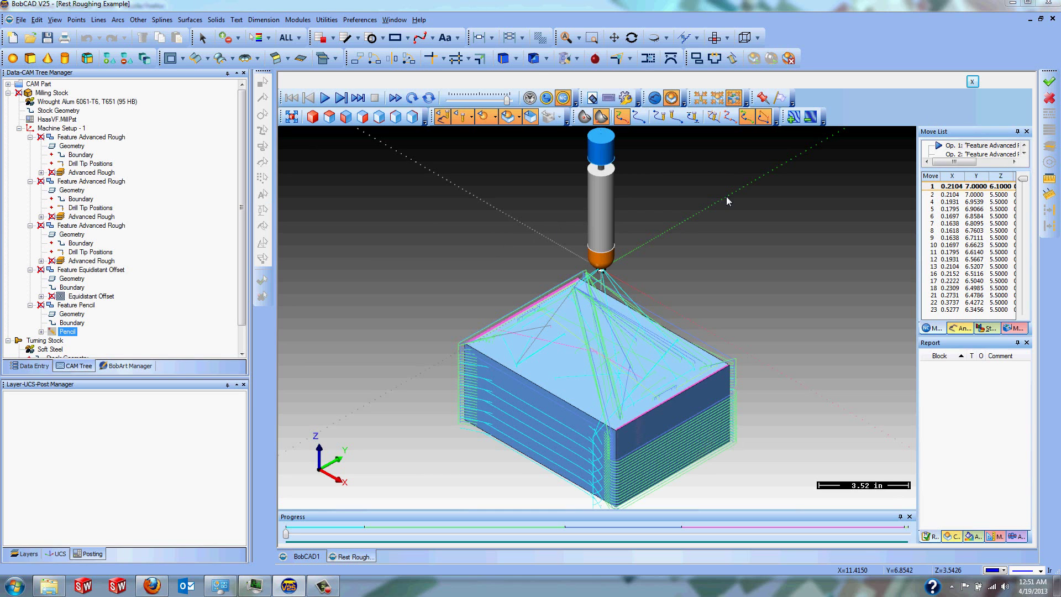
{"action": "left_click", "coordinate": [719, 99]}
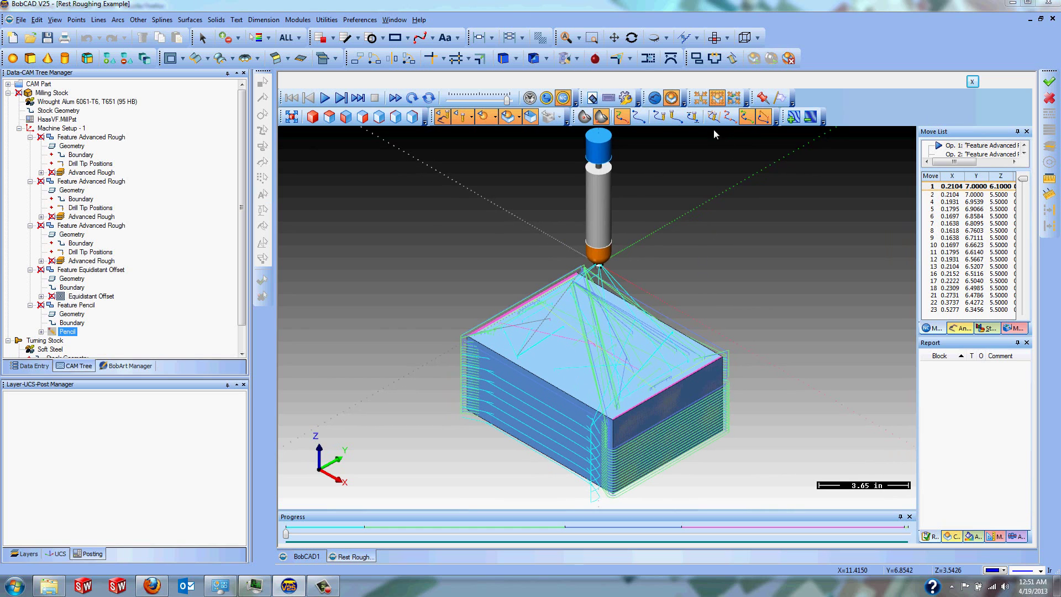
Step: Hide the toolpath and the overlapping workpiece geometry in the simulation so the stock displays cleanly
{"action": "left_click", "coordinate": [443, 118]}
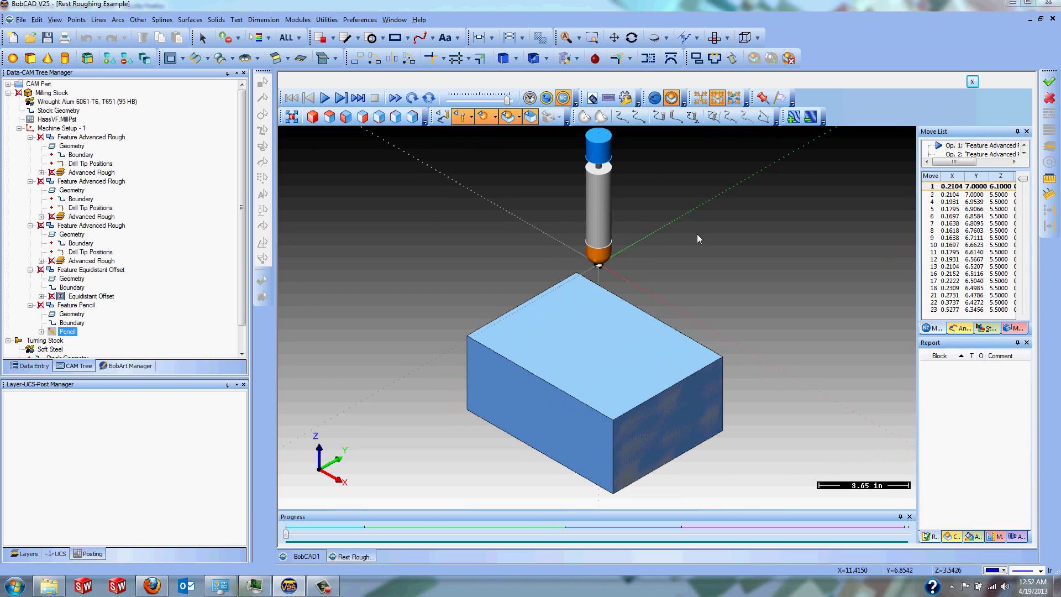
{"action": "left_click", "coordinate": [518, 118]}
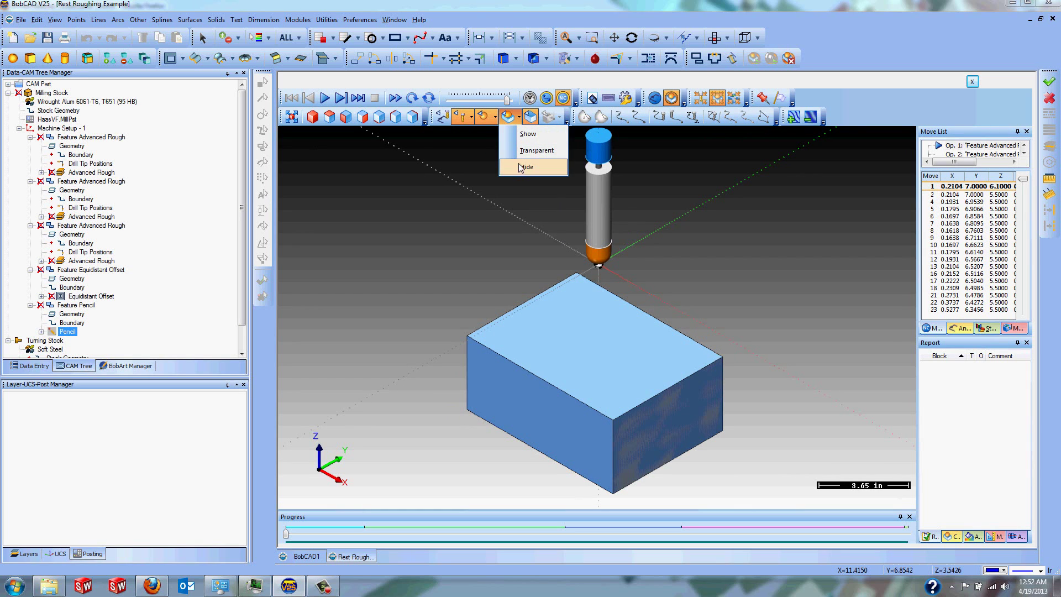
{"action": "left_click", "coordinate": [496, 117]}
{"action": "left_click", "coordinate": [499, 168]}
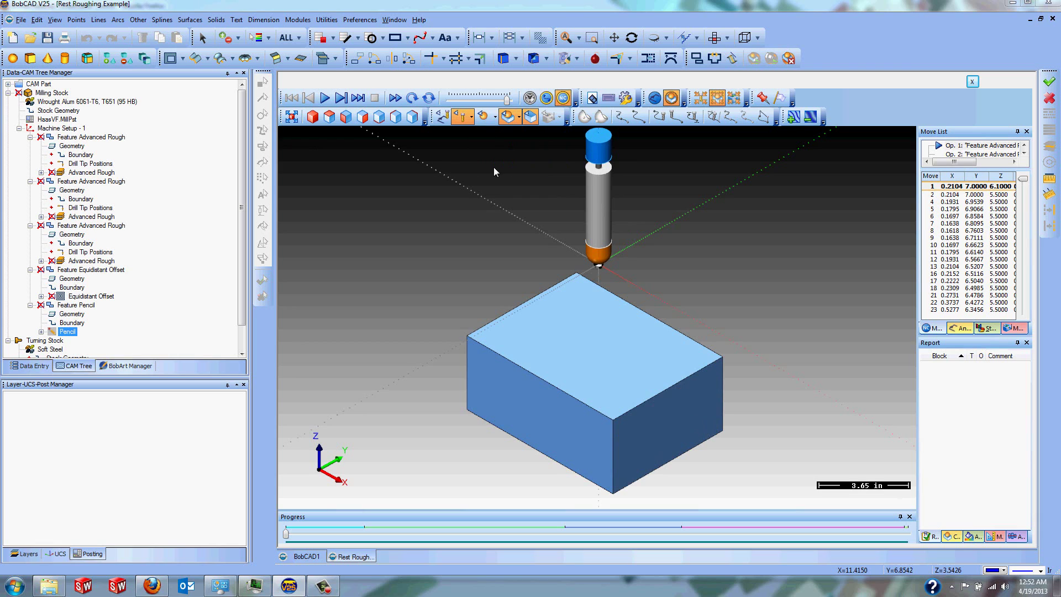
{"action": "left_click", "coordinate": [531, 117]}
Step: Run the machining simulation from the first roughing through the Pencil operation, adjusting the playback speed along the way
{"action": "left_click", "coordinate": [325, 99]}
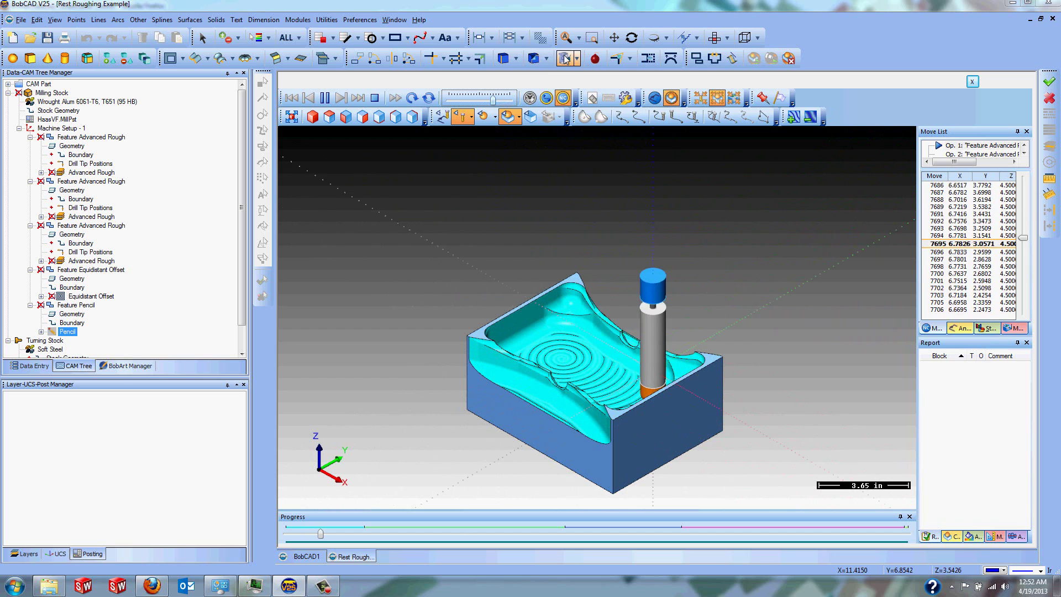
{"action": "left_click", "coordinate": [502, 99]}
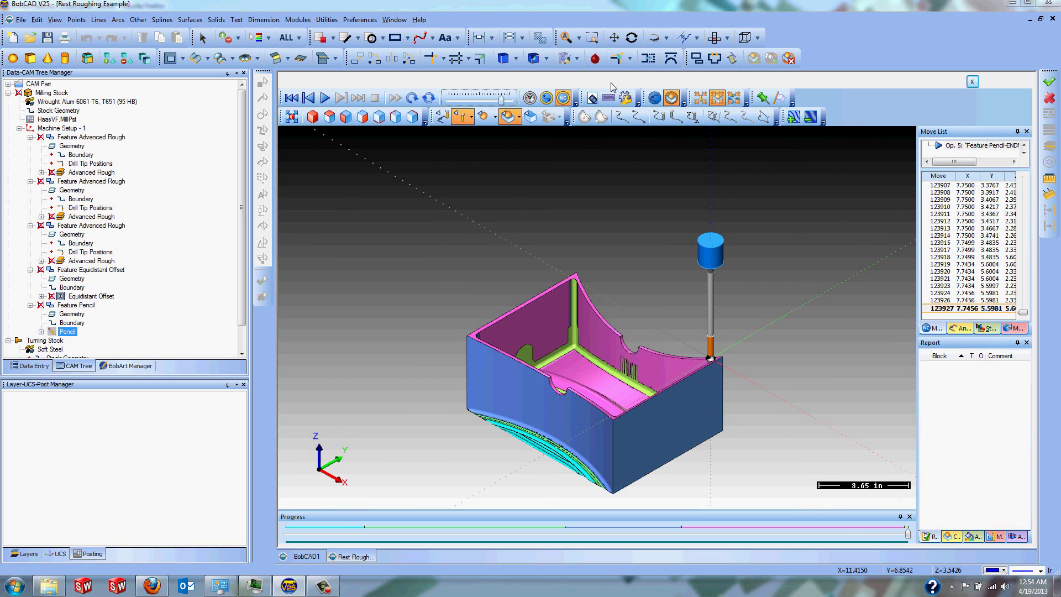
Step: Refine the simulated stock surface in a close-up of the cavity floor beside the green corner fillet
{"action": "mouse_move", "coordinate": [685, 279]}
{"action": "middle_mouse_down"}
{"action": "mouse_move", "coordinate": [668, 317]}
{"action": "mouse_move", "coordinate": [631, 334]}
{"action": "mouse_move", "coordinate": [609, 259]}
{"action": "mouse_move", "coordinate": [723, 274]}
{"action": "mouse_move", "coordinate": [701, 270]}
{"action": "mouse_move", "coordinate": [724, 242]}
{"action": "mouse_move", "coordinate": [712, 228]}
{"action": "mouse_move", "coordinate": [673, 285]}
{"action": "mouse_move", "coordinate": [697, 267]}
{"action": "middle_mouse_up"}
{"action": "scroll", "coordinate": [672, 284], "scroll_direction": "up", "scroll_amount": 6}
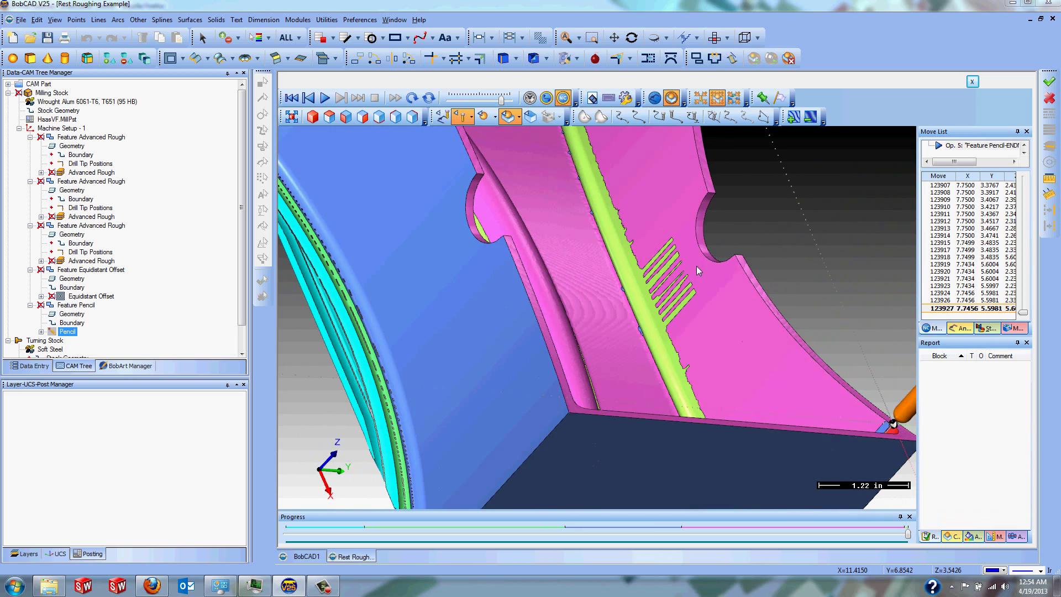
{"action": "scroll", "coordinate": [622, 310], "scroll_direction": "up", "scroll_amount": 6}
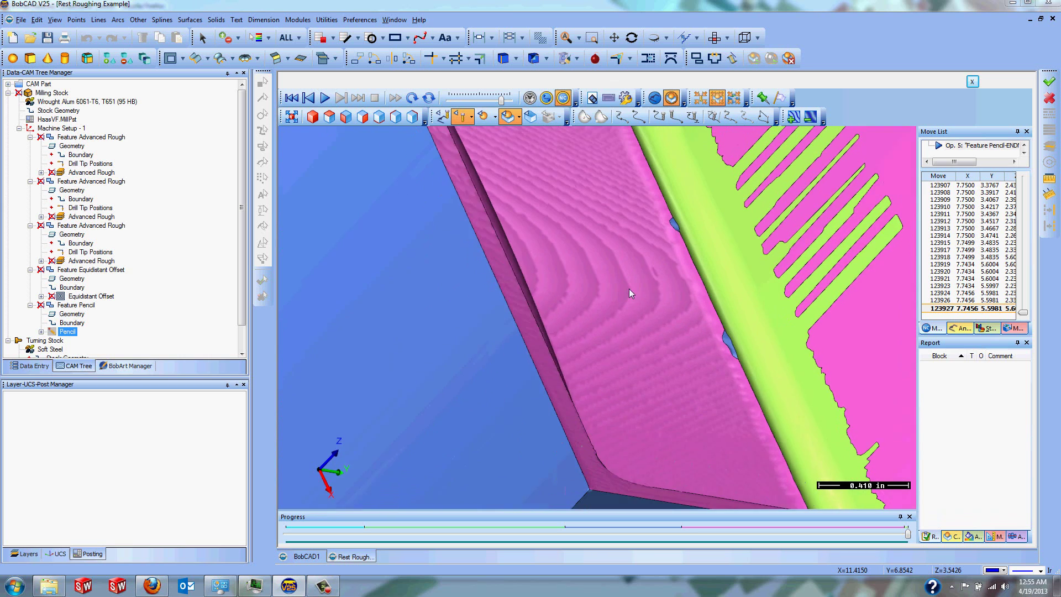
{"action": "middle_click_drag", "start_coordinate": [629, 289], "coordinate": [630, 288]}
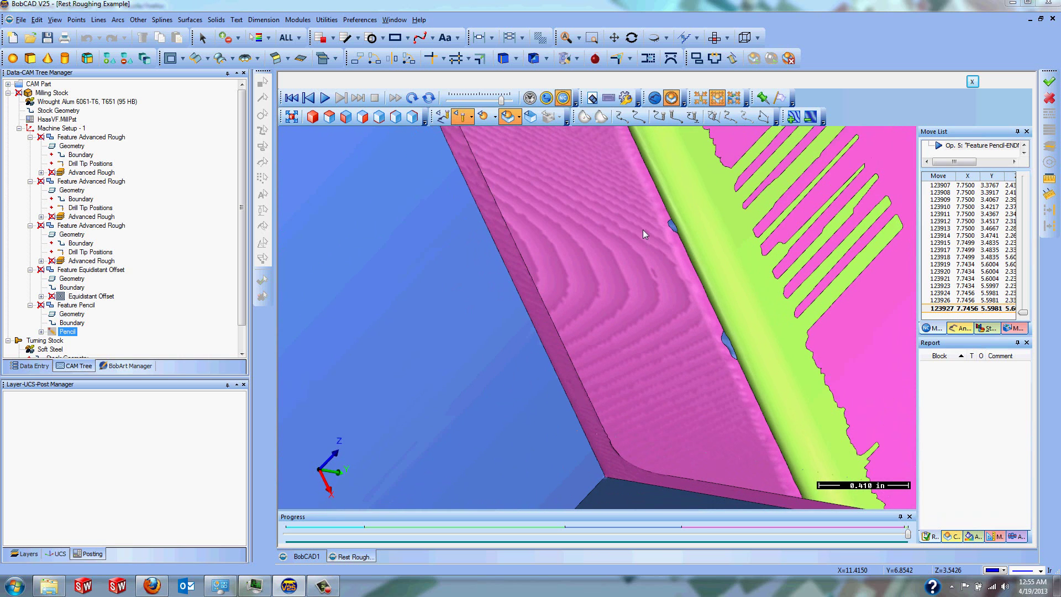
{"action": "left_click", "coordinate": [794, 123]}
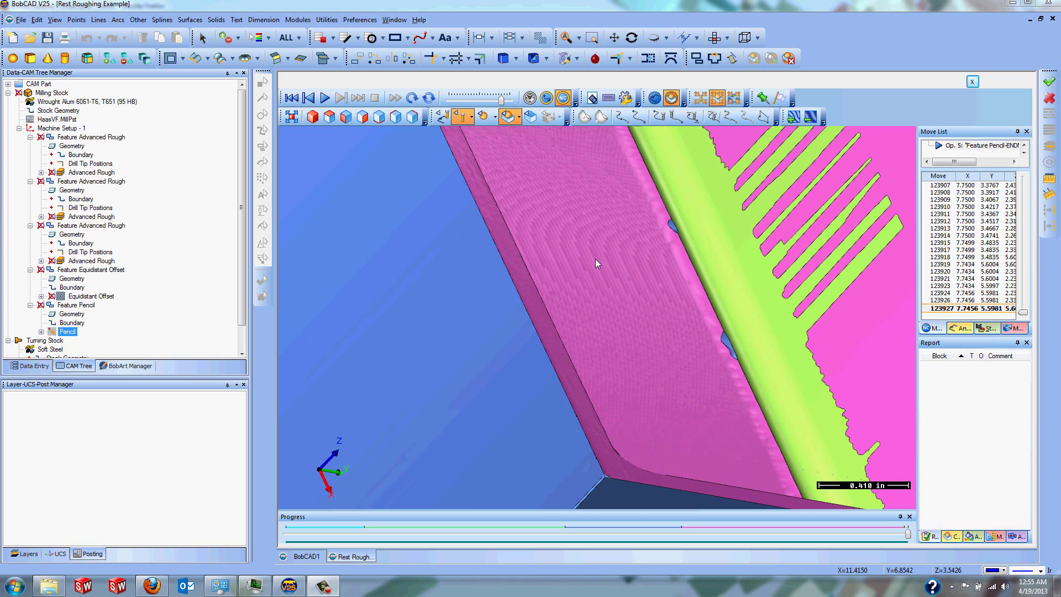
Step: Examine the refined surface finish on the cavity floor up close, and exit the simulation
{"action": "scroll", "coordinate": [597, 271], "scroll_direction": "up", "scroll_amount": 6}
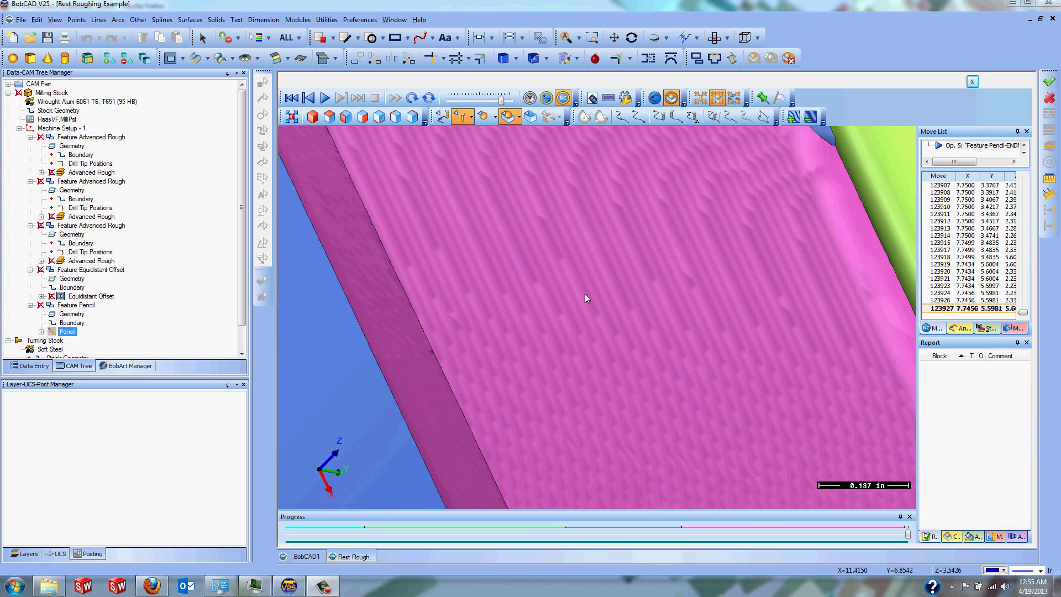
{"action": "key", "text": "Left"}
{"action": "key", "text": "Left"}
{"action": "key", "text": "Left"}
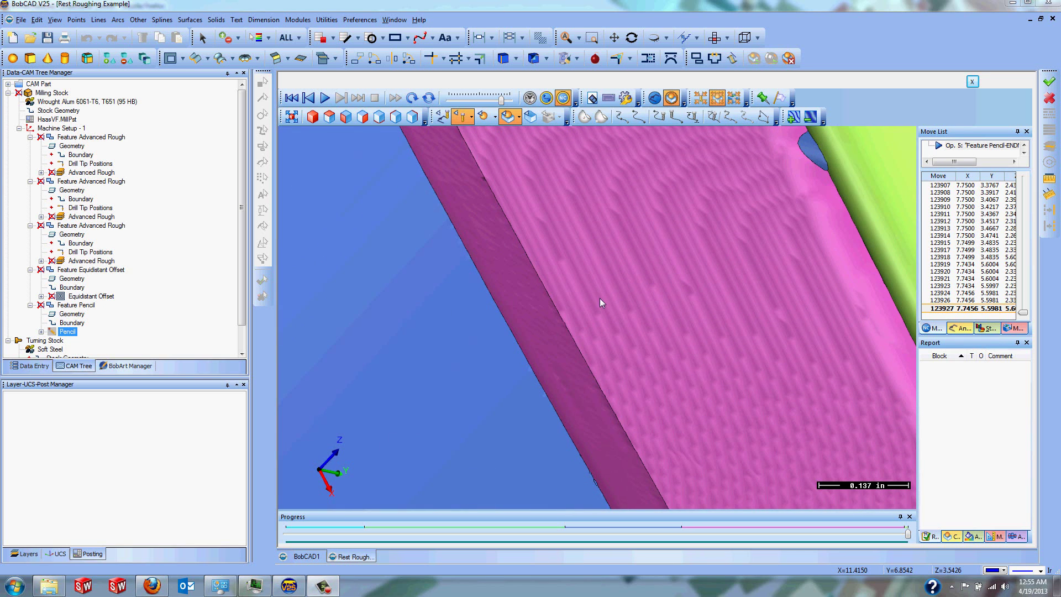
{"action": "scroll", "coordinate": [600, 301], "scroll_direction": "down", "scroll_amount": 4}
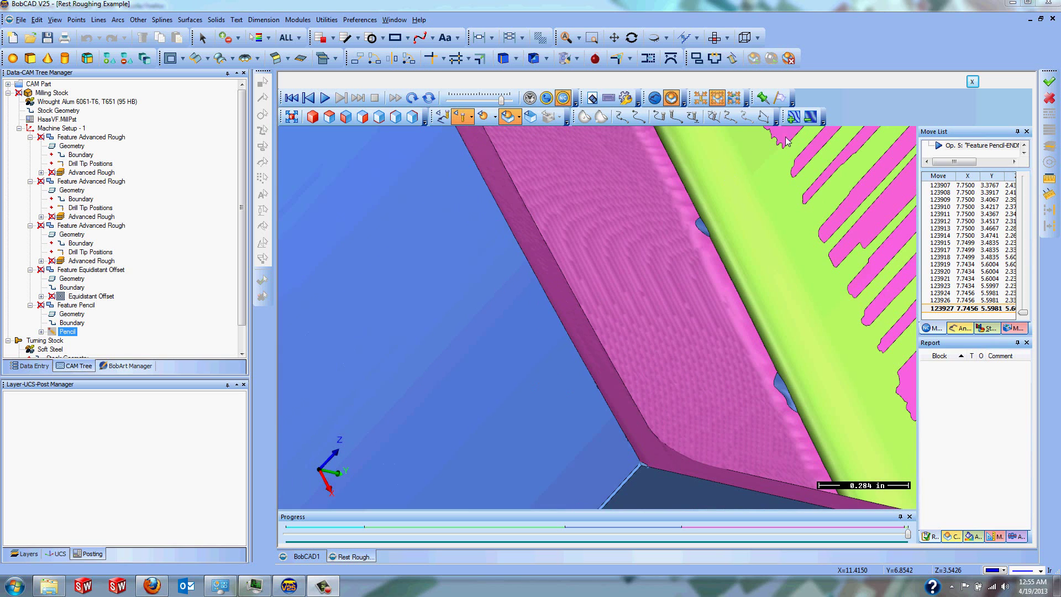
{"action": "left_click", "coordinate": [973, 81]}
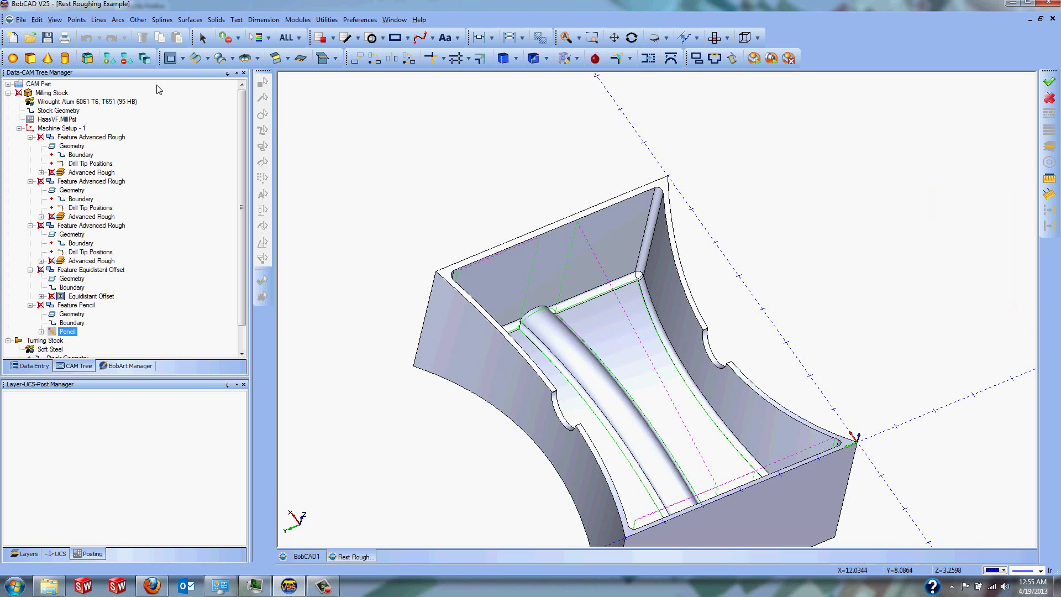
Step: Post the NC program for the milling operations and enlarge the posting area to show more code
{"action": "left_click", "coordinate": [37, 84]}
{"action": "left_click", "coordinate": [8, 84]}
{"action": "right_click", "coordinate": [43, 93]}
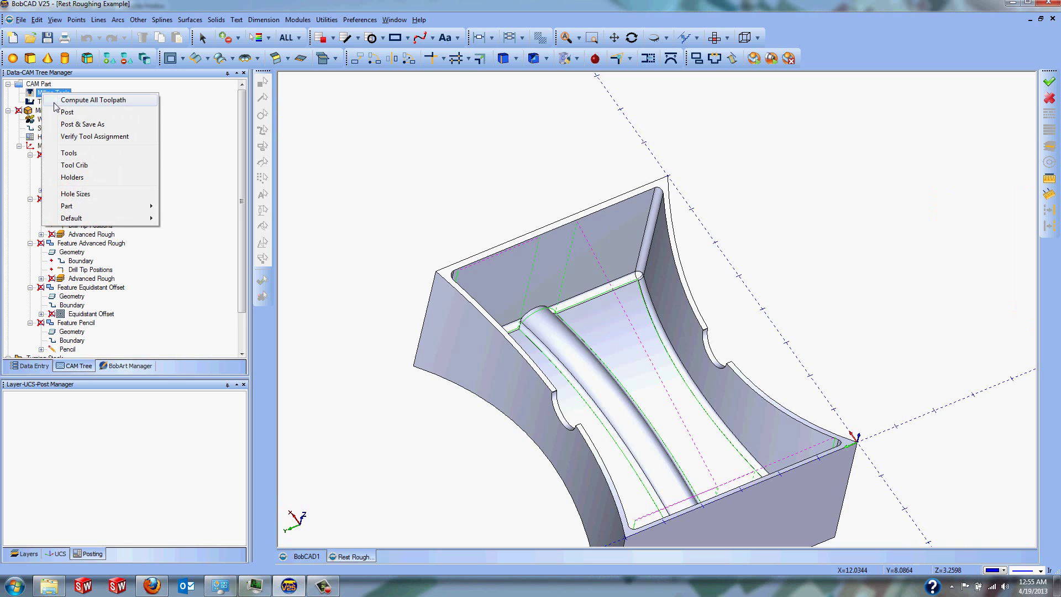
{"action": "left_click", "coordinate": [67, 113]}
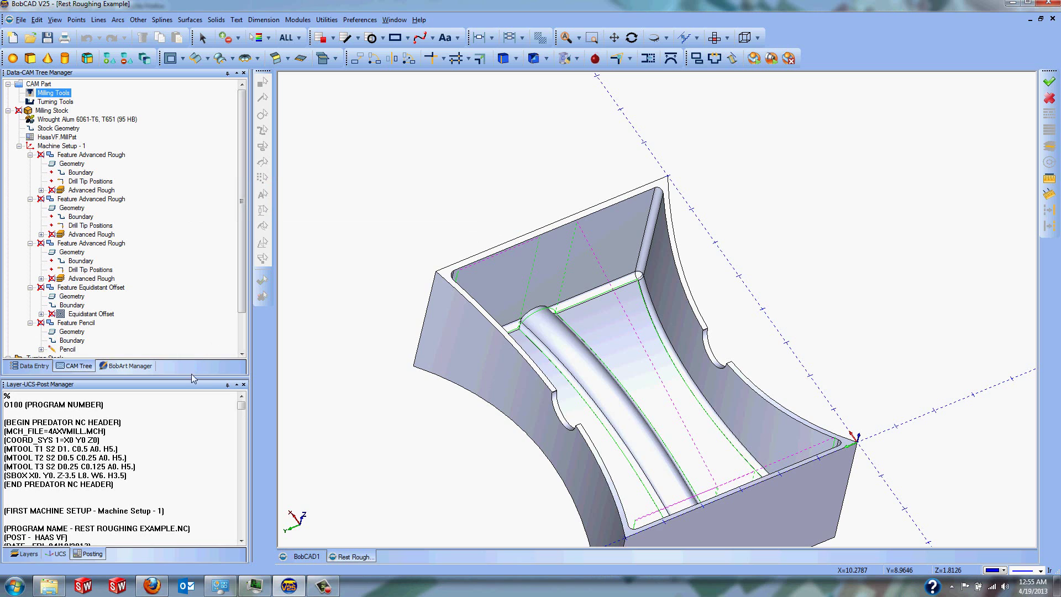
{"action": "left_click_drag", "start_coordinate": [187, 378], "coordinate": [197, 218]}
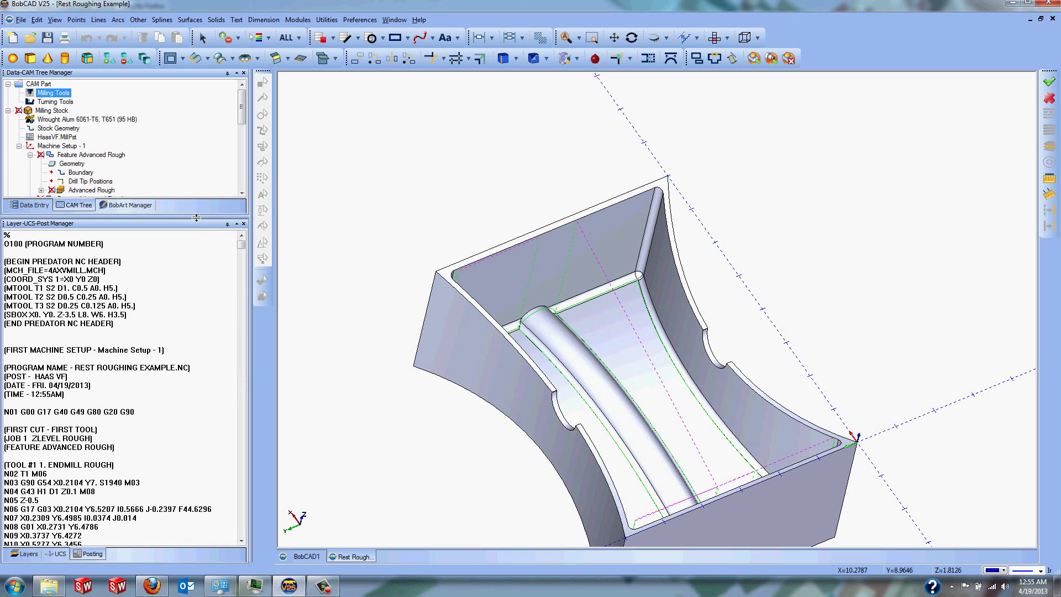